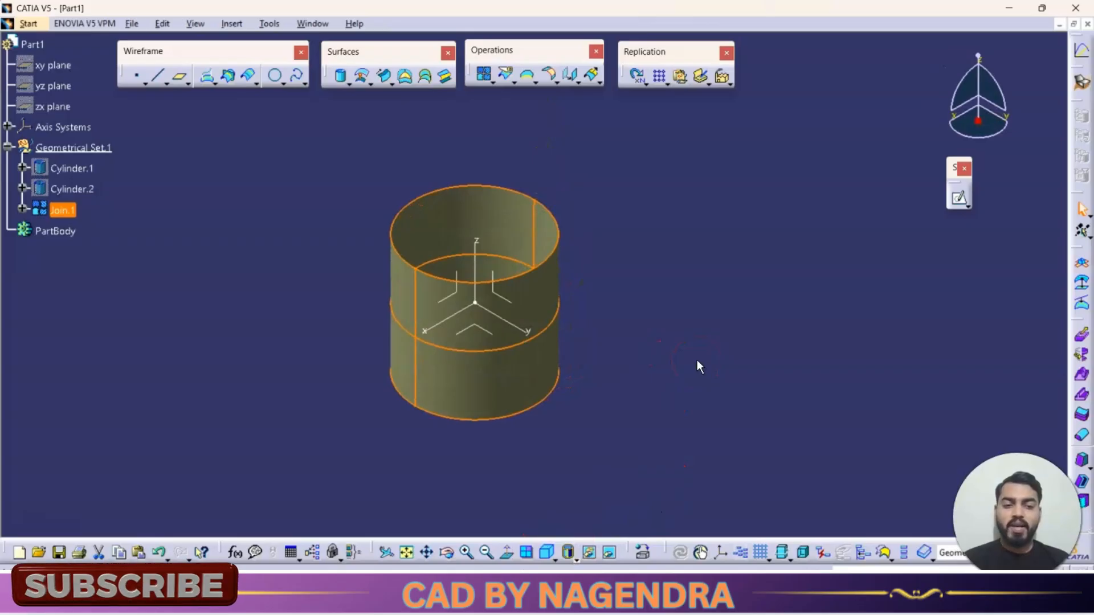
- Delete the two existing cylinder surfaces and their join from the geometrical set
left_click(703, 332)
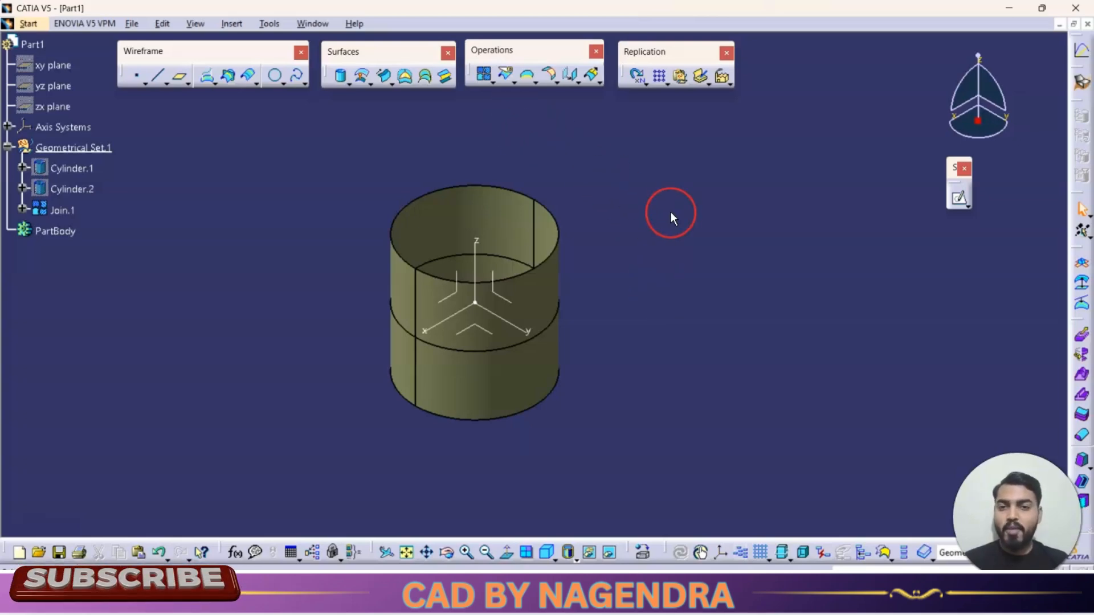
left_click(490, 82)
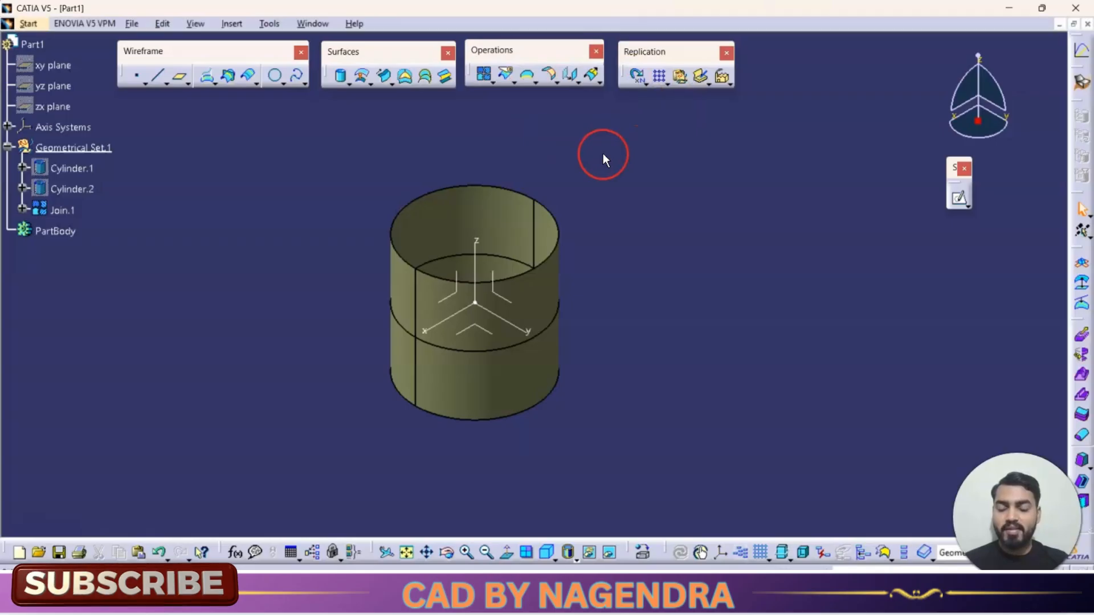
left_click(62, 212)
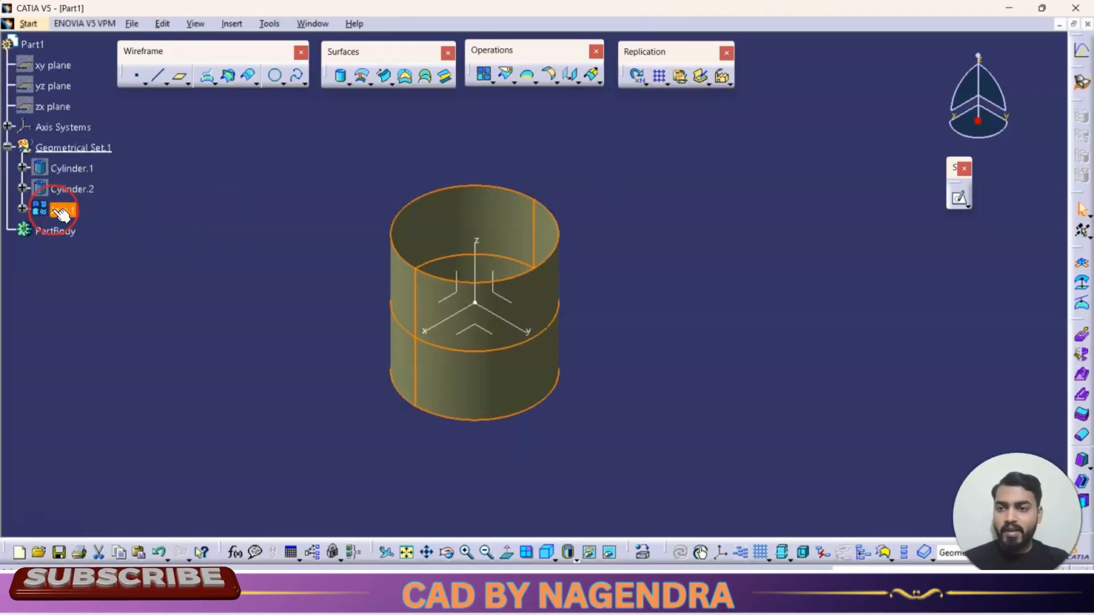
left_click(69, 189, "ctrl")
right_click(59, 170)
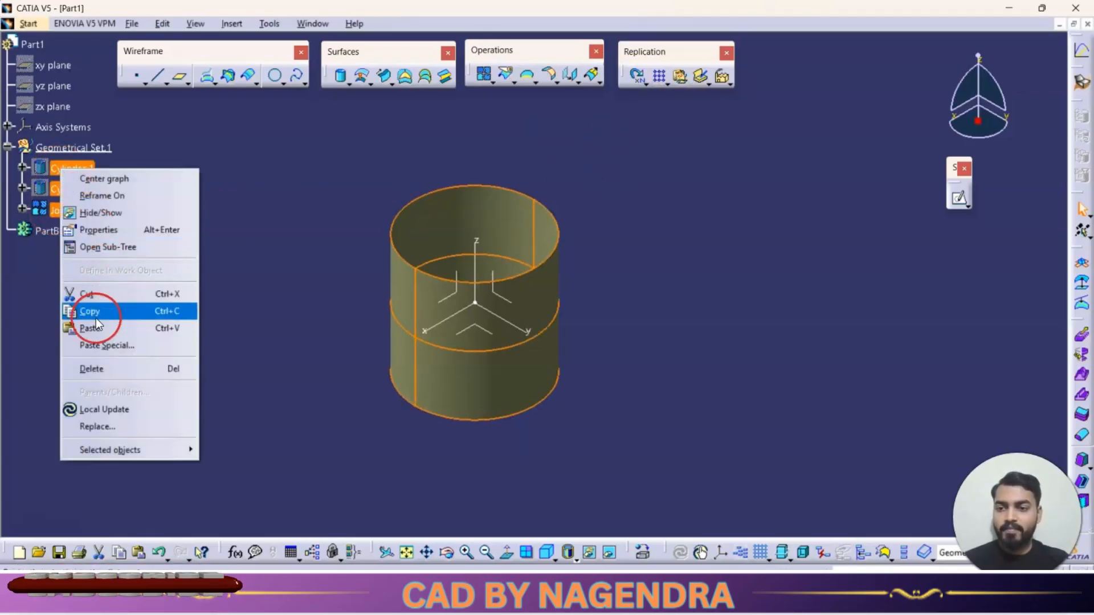
left_click(108, 370)
left_click(921, 362)
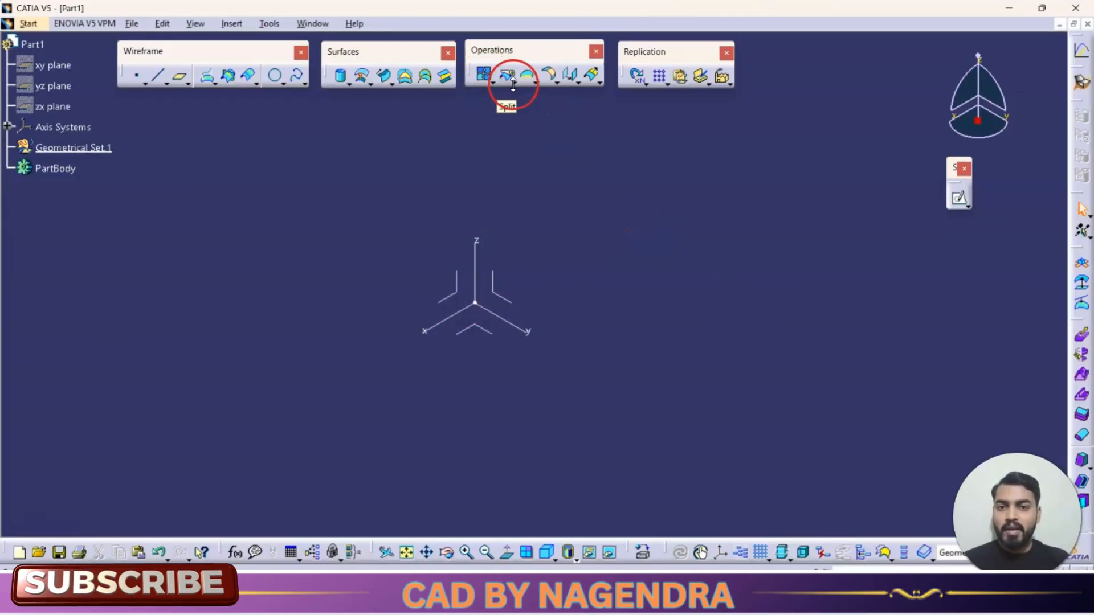
- Detach the Trim-Split tools from the Operations group as a floating toolbar
left_click(514, 84)
left_click_drag(517, 93, 561, 135)
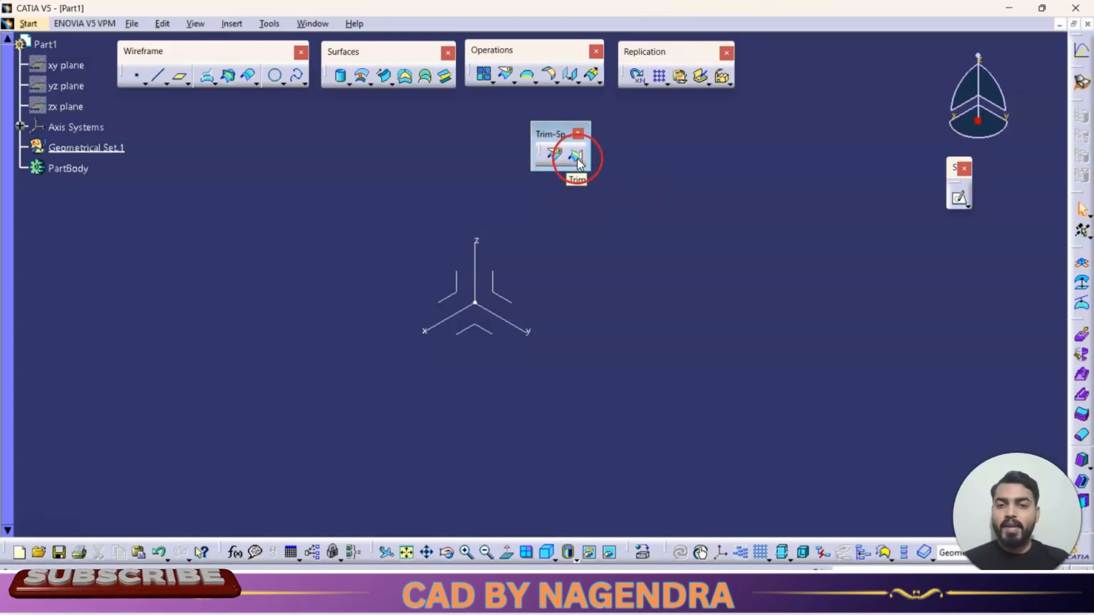
- Create a cylinder surface at the origin along the Z axis with 40 mm radius and a mirrored extent of 106 mm
left_click(341, 77)
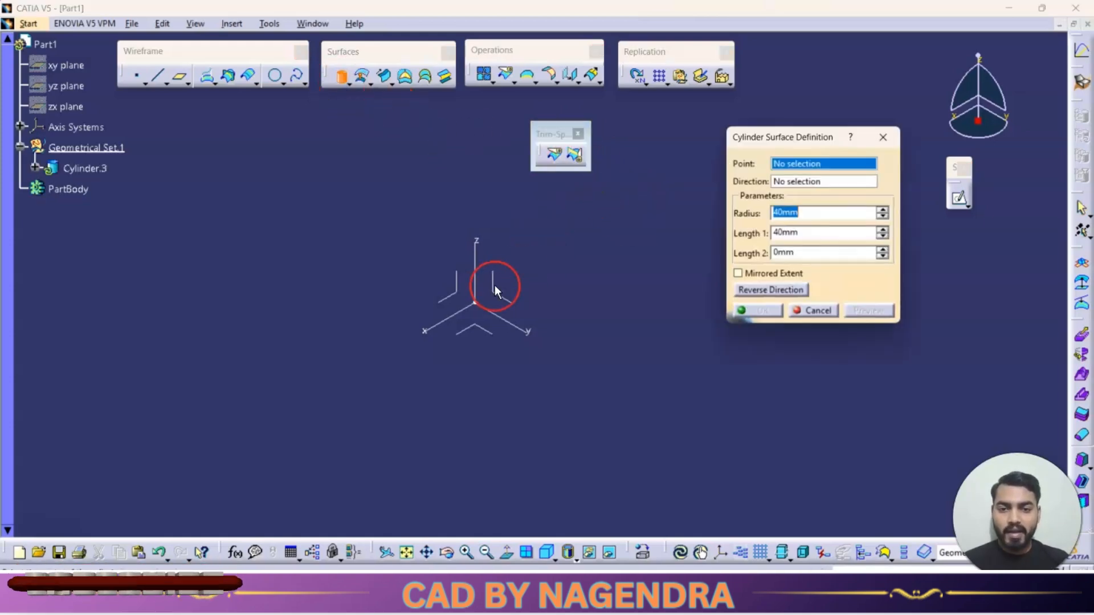
left_click(481, 274)
left_click(483, 265)
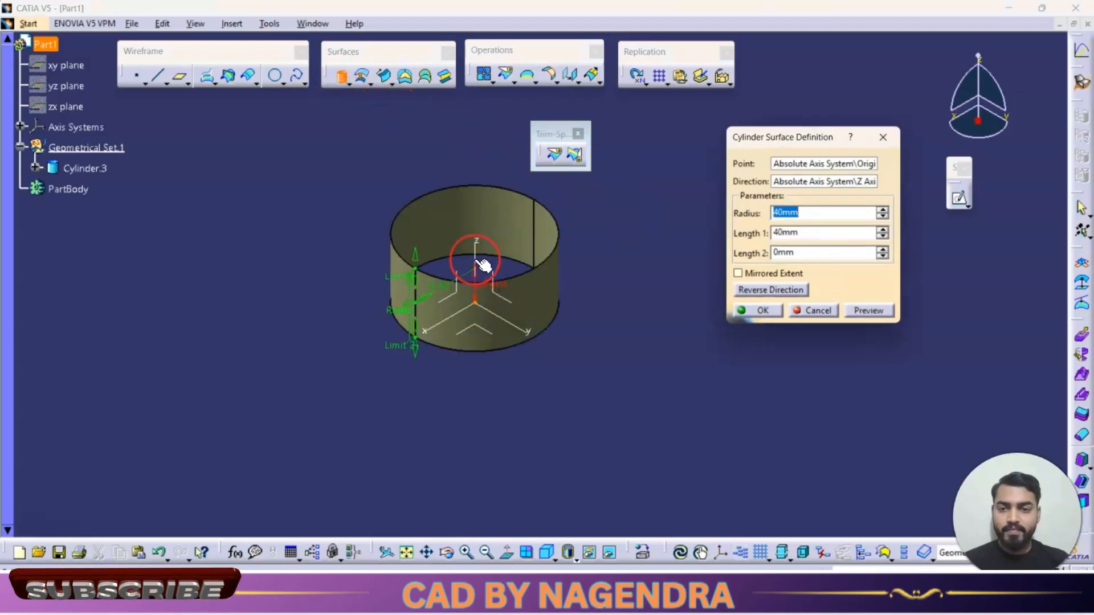
left_click(738, 273)
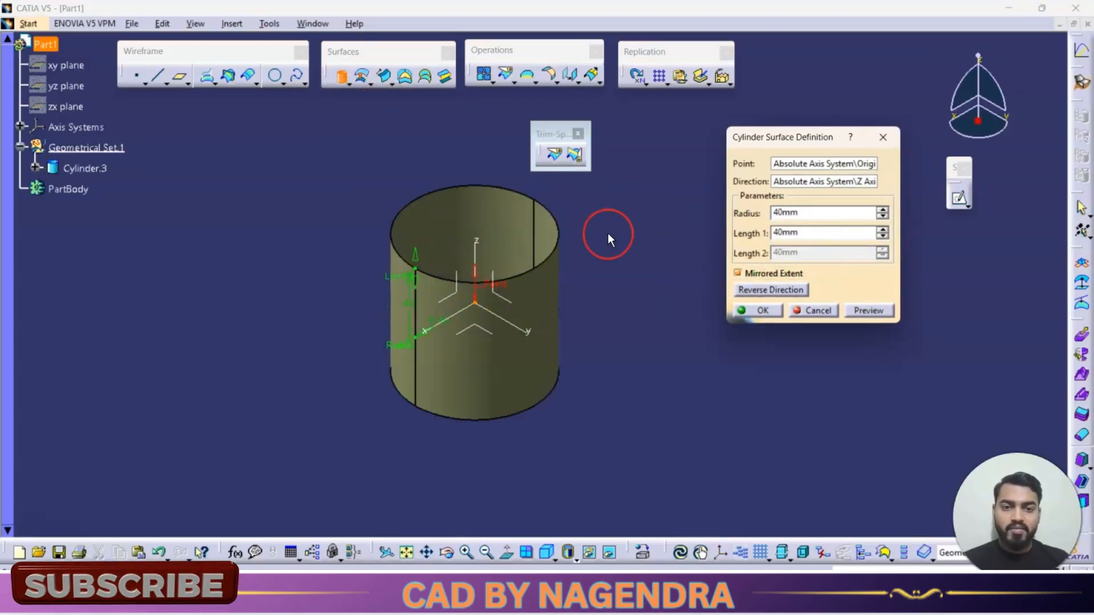
left_click_drag(432, 254, 413, 143)
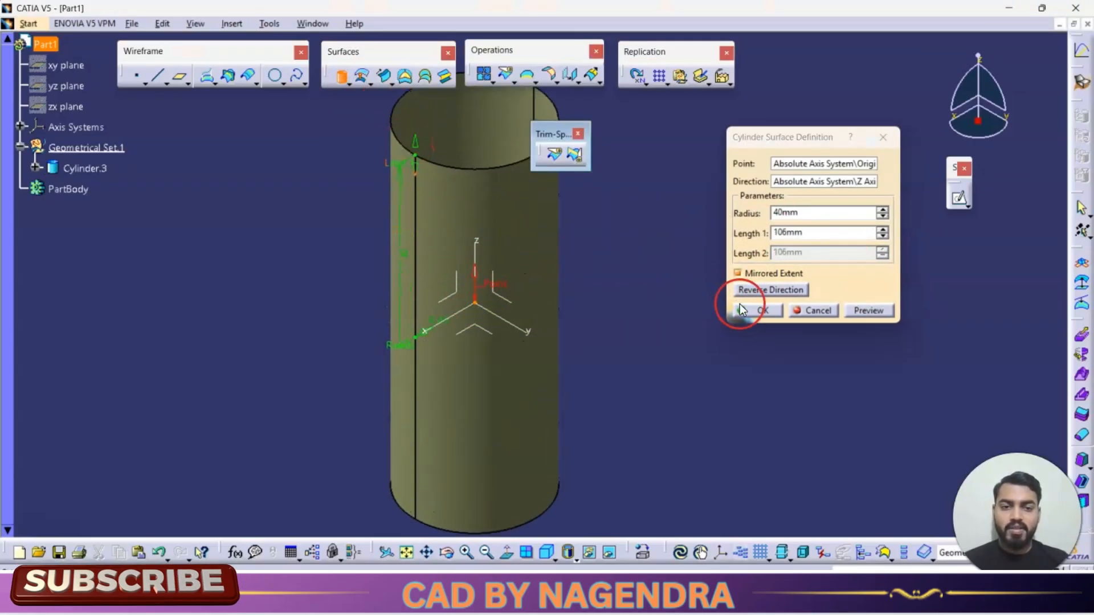
left_click(760, 311)
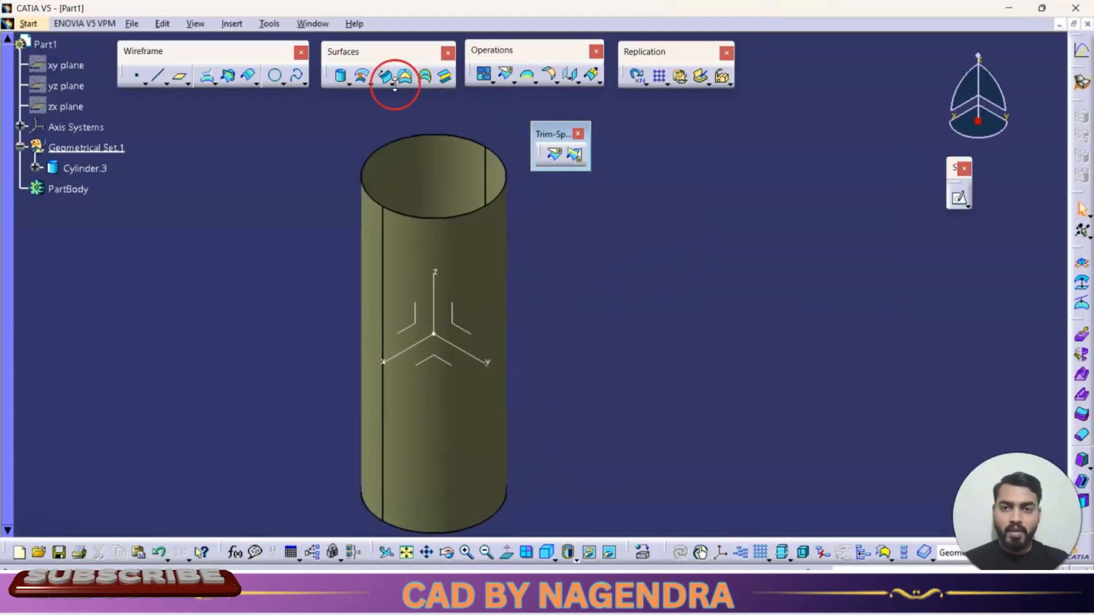
- Create a second cylinder surface at the origin along the Y axis with 40 mm radius and 106 mm length in both directions
left_click(343, 78)
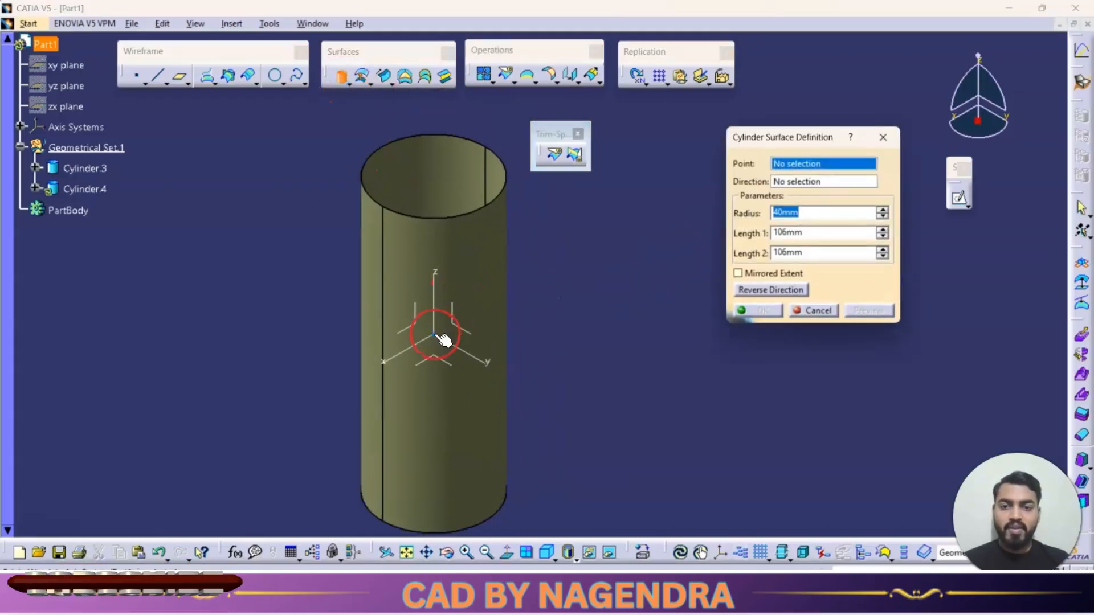
left_click(460, 347)
left_click(466, 352)
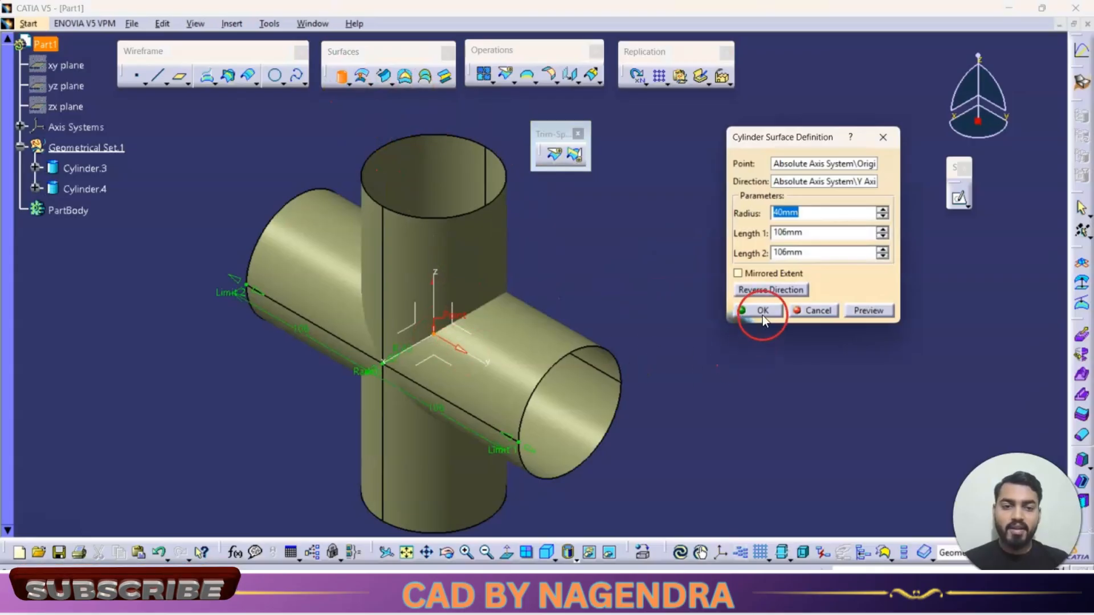
left_click(762, 316)
- Examine how the vertical and horizontal cylinders cross each other, checking both surfaces from several angles
scroll(703, 217, "down", 3)
middle_click_drag(679, 318, 657, 485)
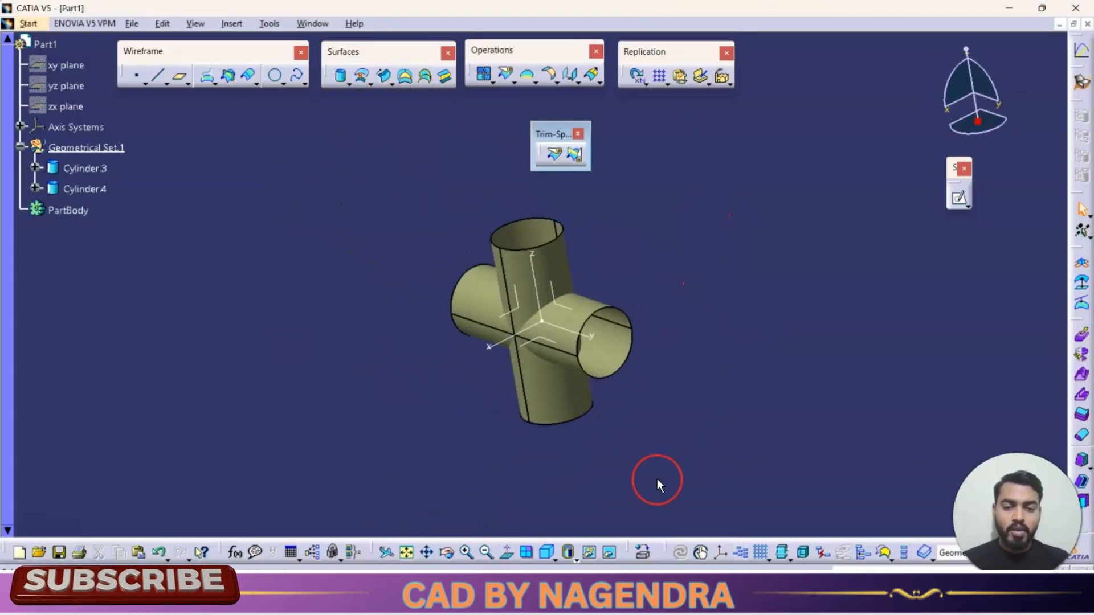
left_click(570, 555)
left_click(564, 513)
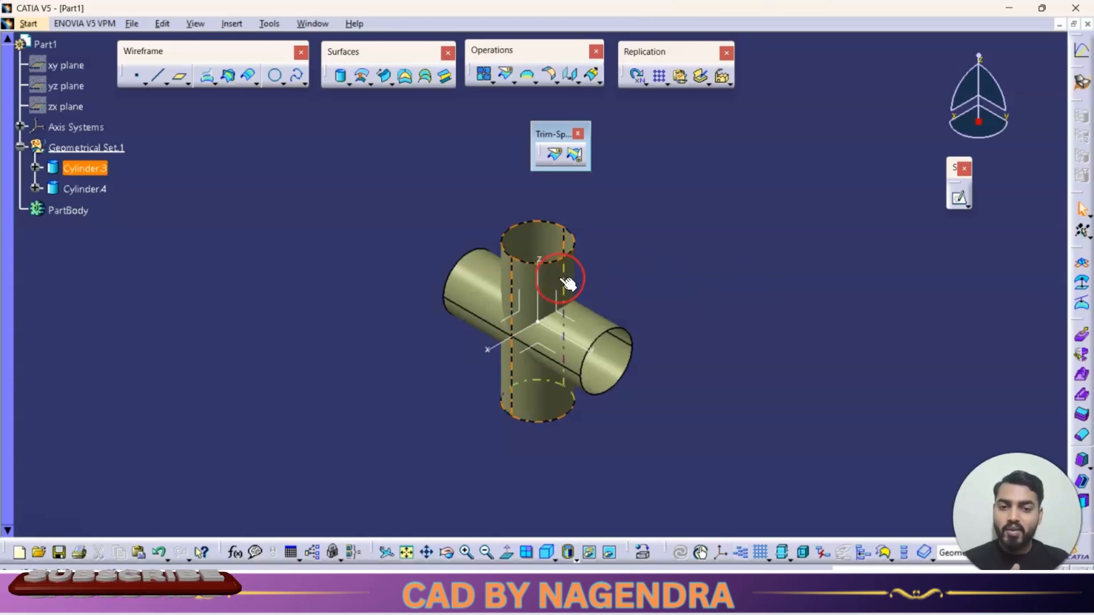
left_click(557, 403)
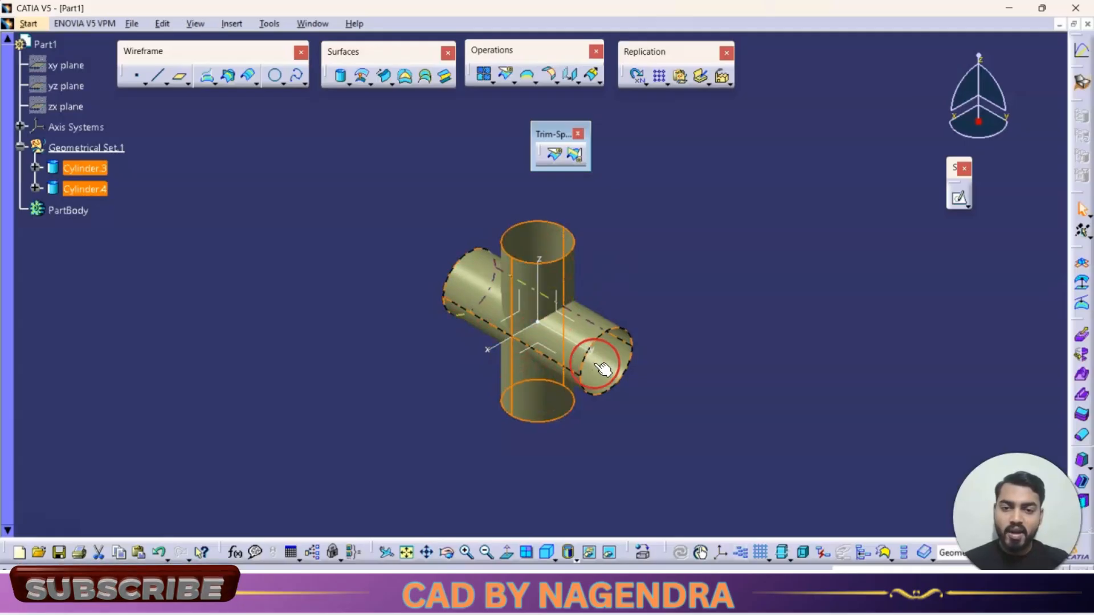
left_click(710, 385)
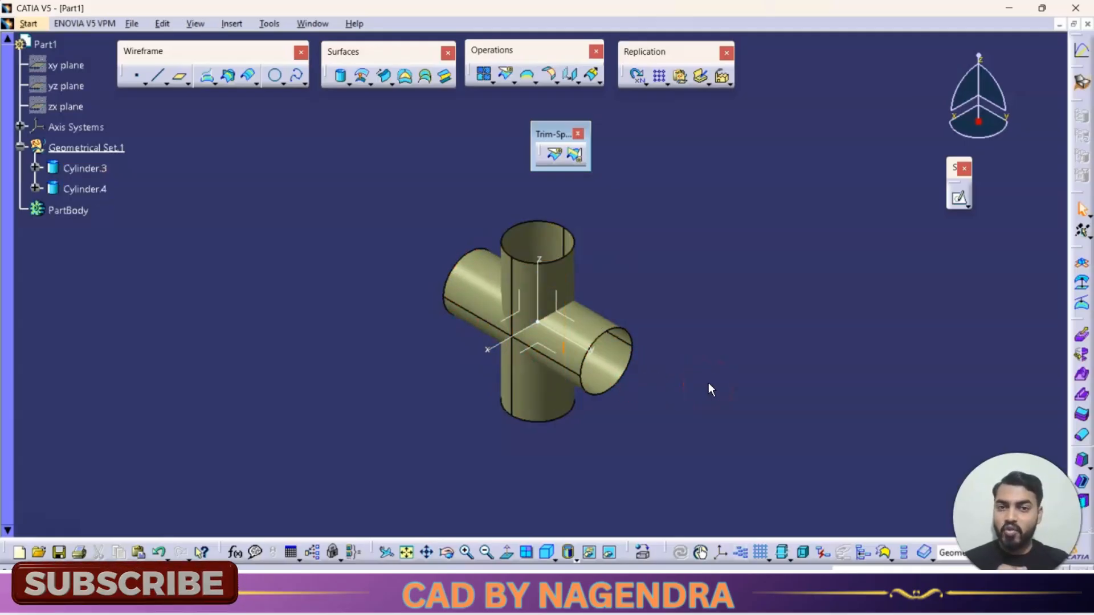
middle_click_drag(542, 391, 711, 324)
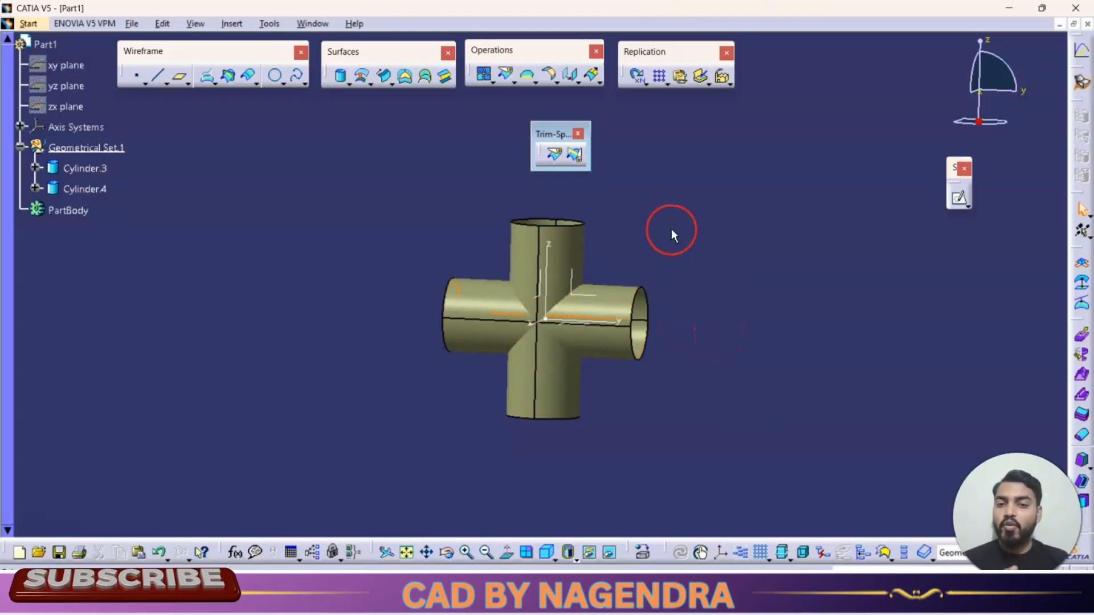
left_click(575, 378)
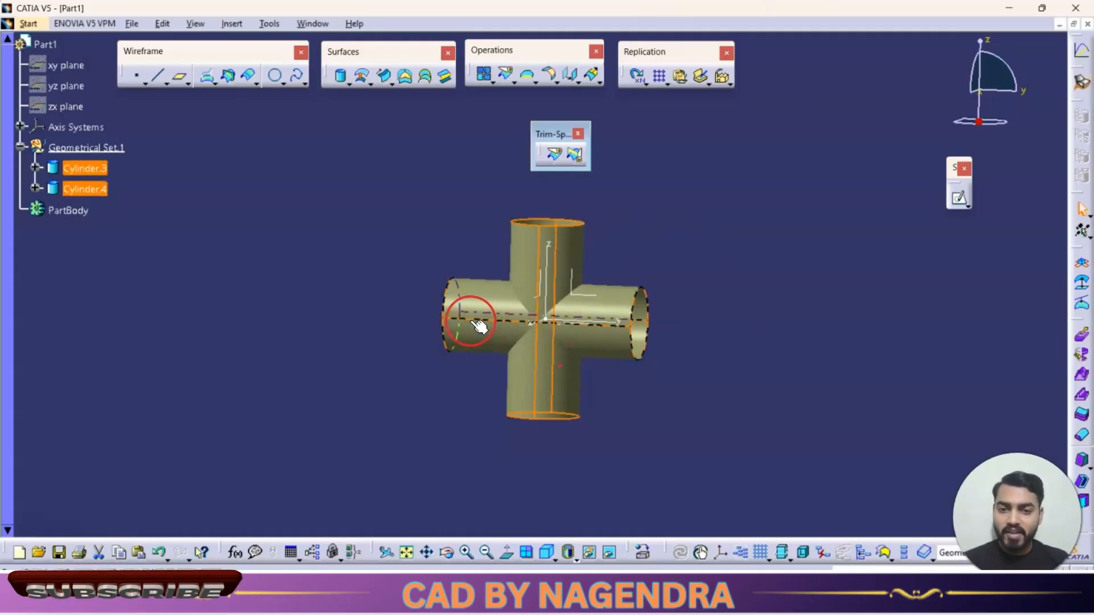
left_click(817, 301)
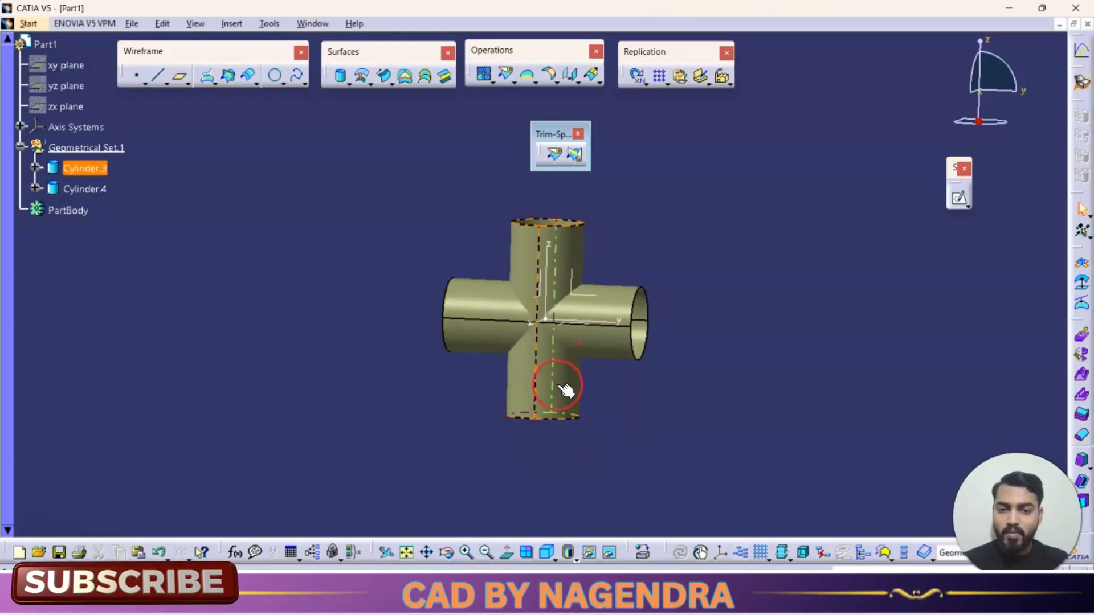
middle_click_drag(672, 254, 557, 313)
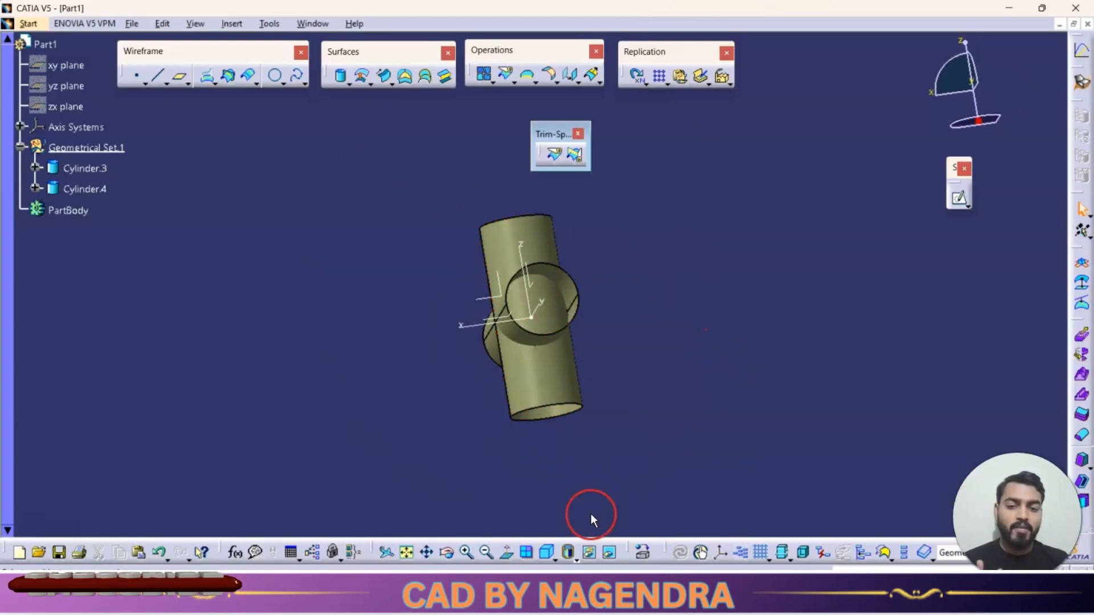
left_click(547, 552)
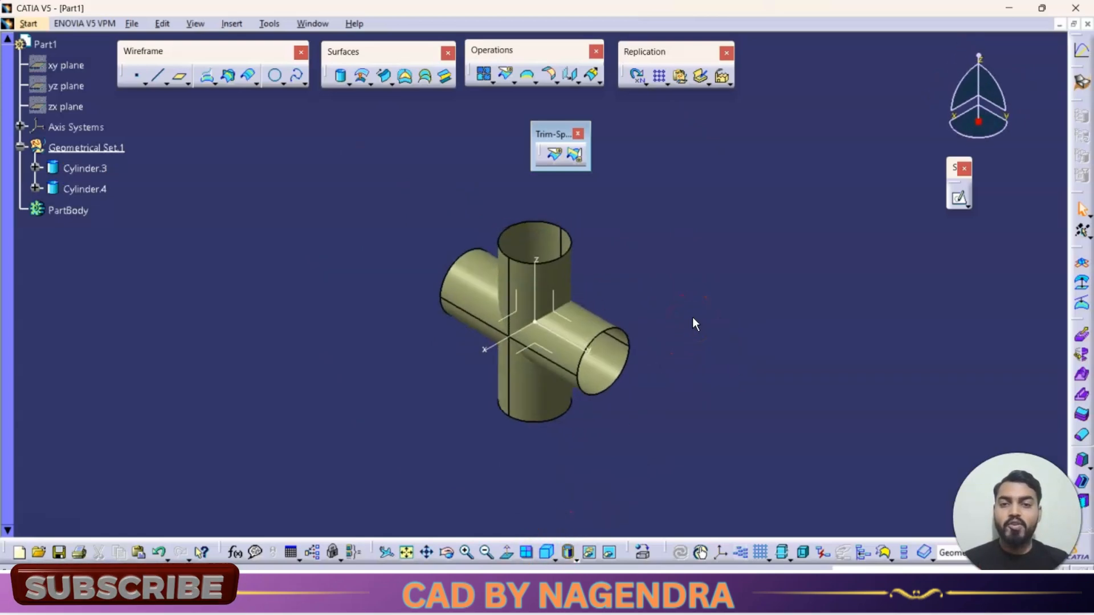
- Split the vertical cylinder using the horizontal cylinder as the cutting element, and dismiss the multi-result management options
left_click(556, 156)
left_click_drag(919, 308, 790, 150)
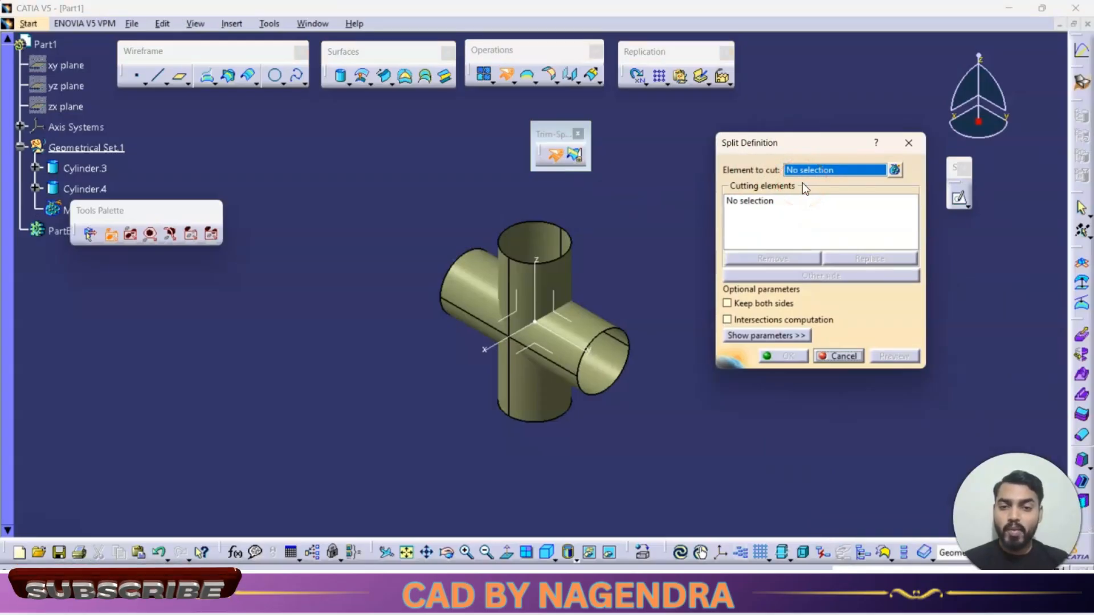
left_click(569, 276)
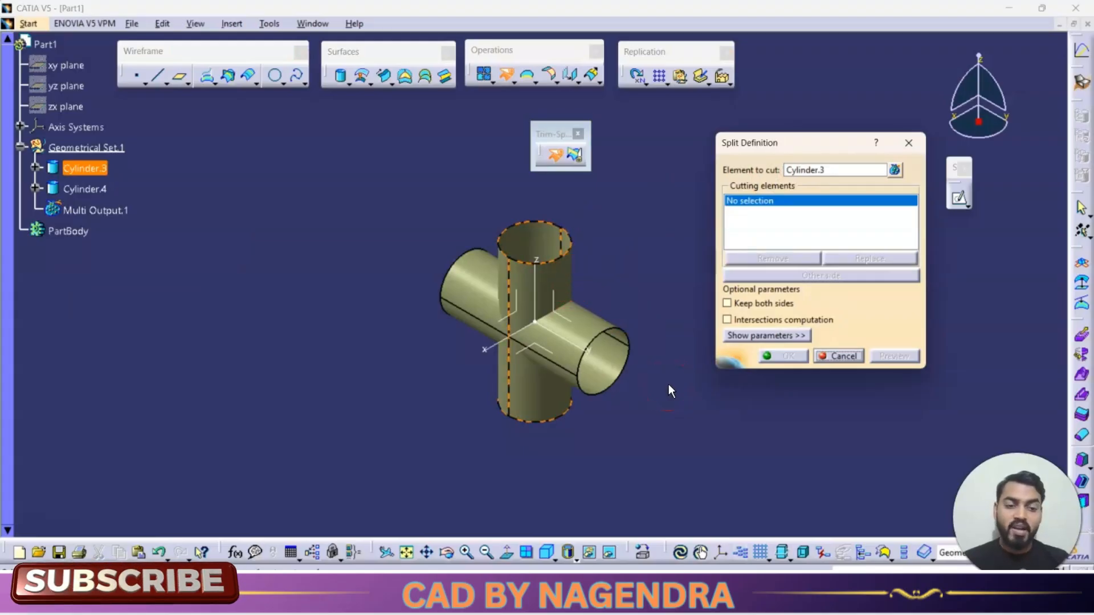
left_click(599, 317)
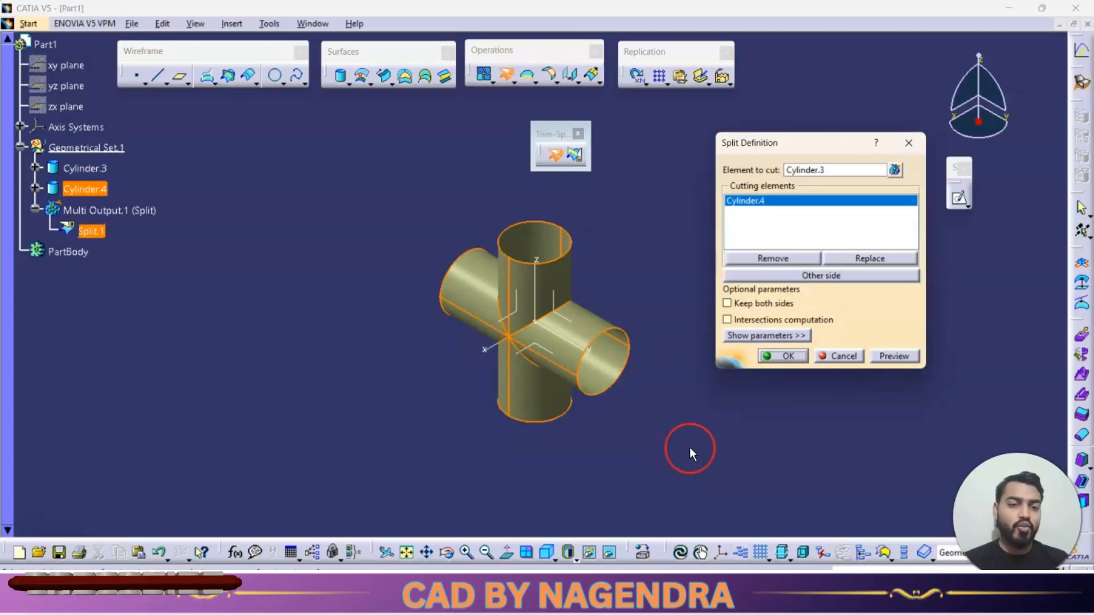
left_click(794, 356)
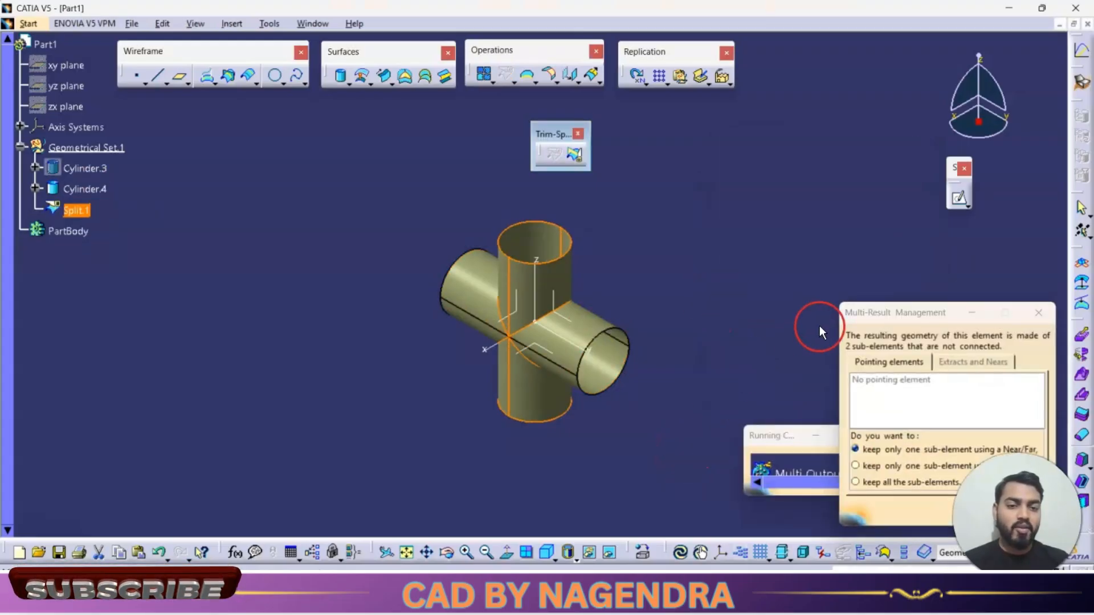
left_click(1039, 313)
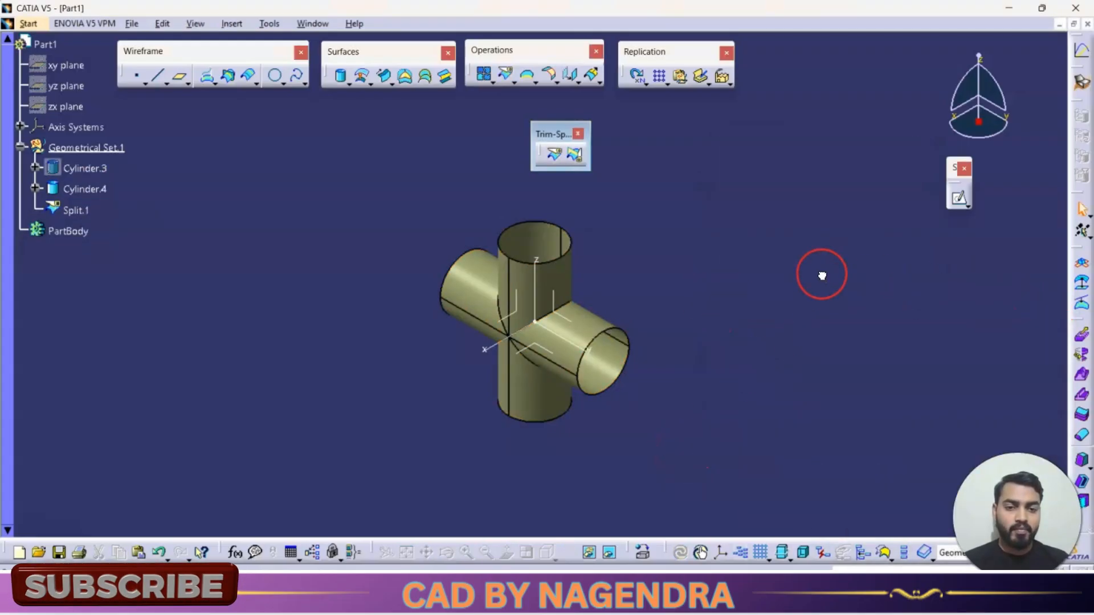
- Inspect the upper and lower portions of the split vertical cylinder from different angles
left_click(581, 275)
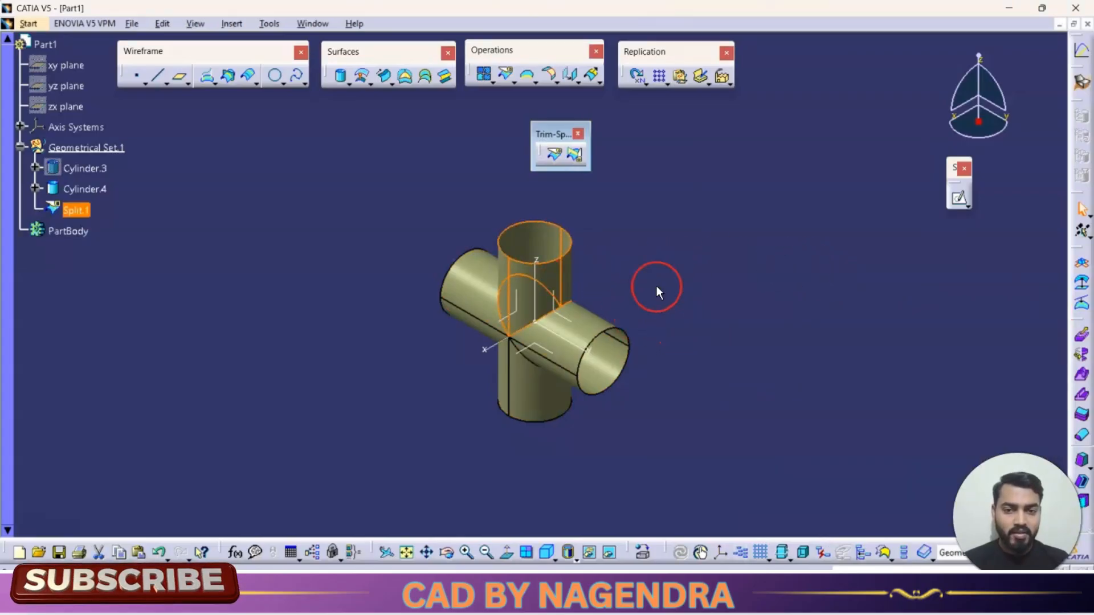
middle_click_drag(644, 276, 623, 236)
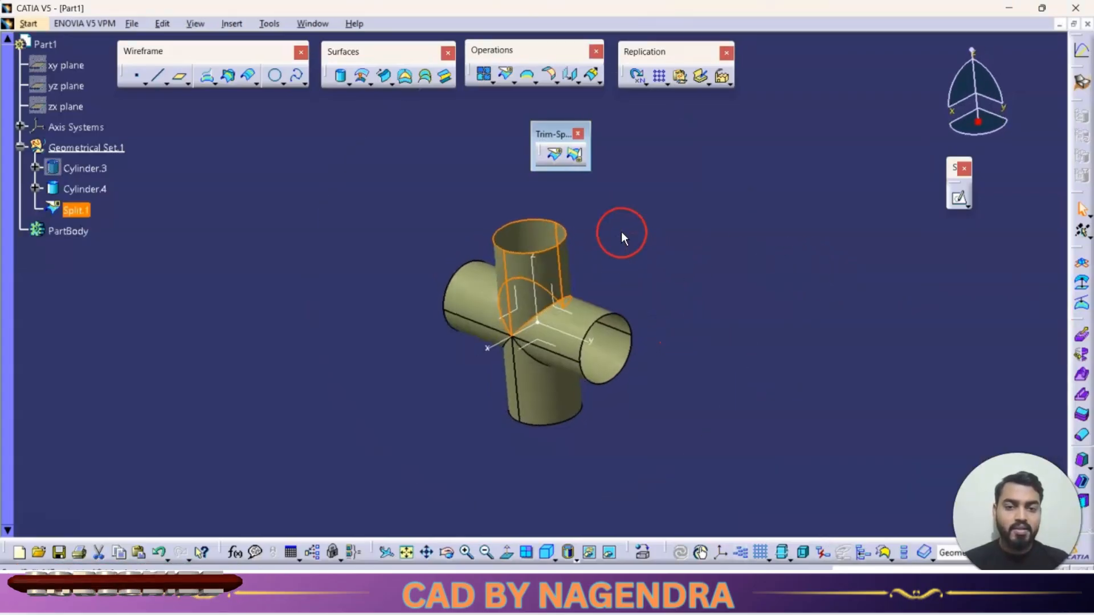
left_click(560, 403)
left_click(762, 295)
middle_click_drag(762, 295, 712, 337)
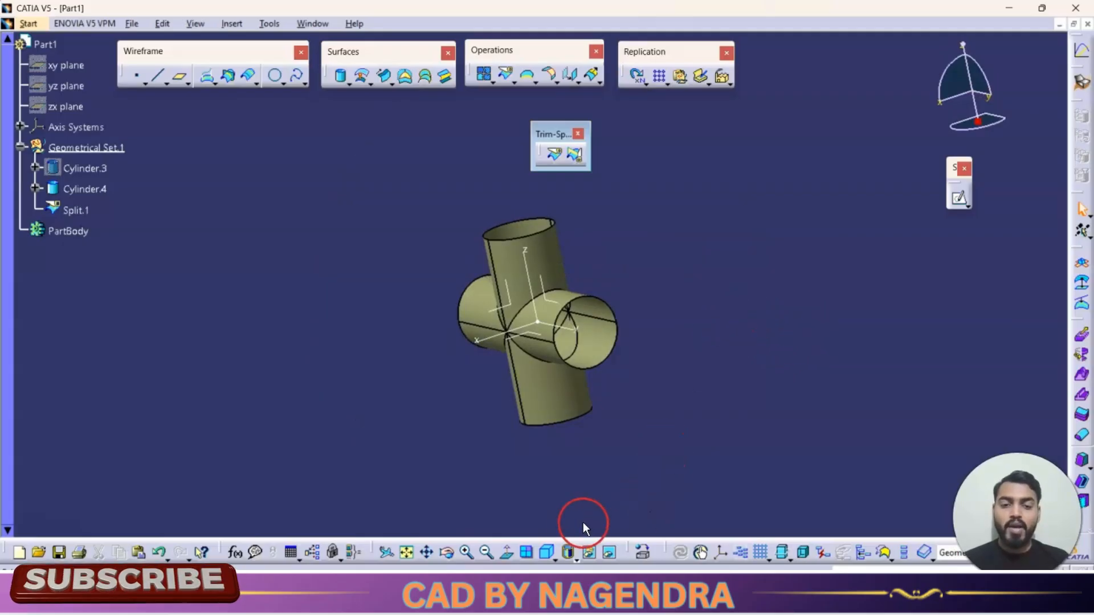
left_click(547, 552)
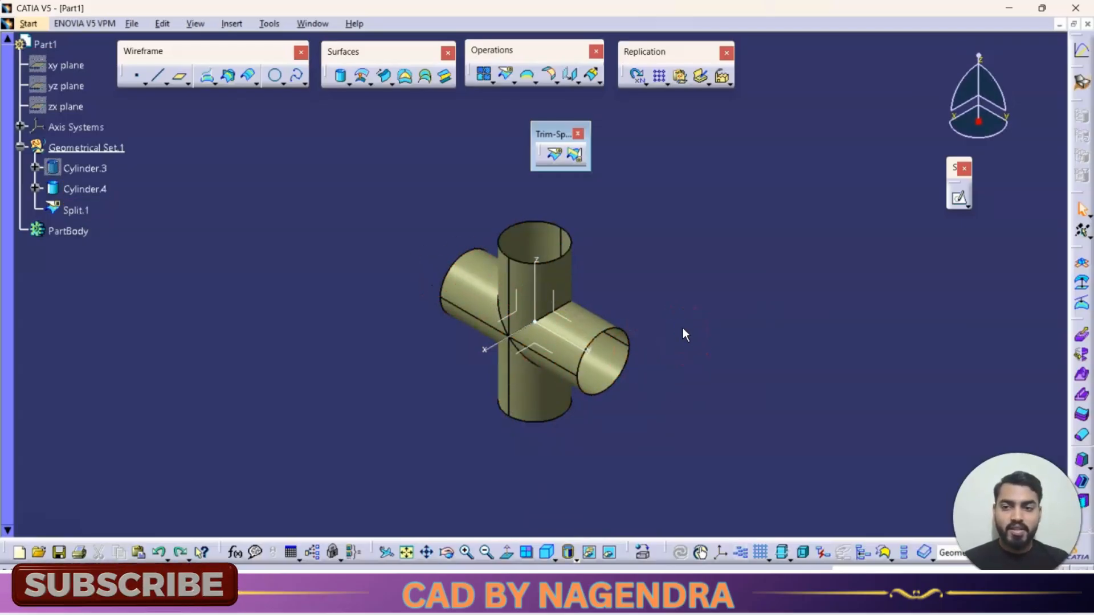
- Delete the split feature made from the vertical cylinder
left_click(546, 284)
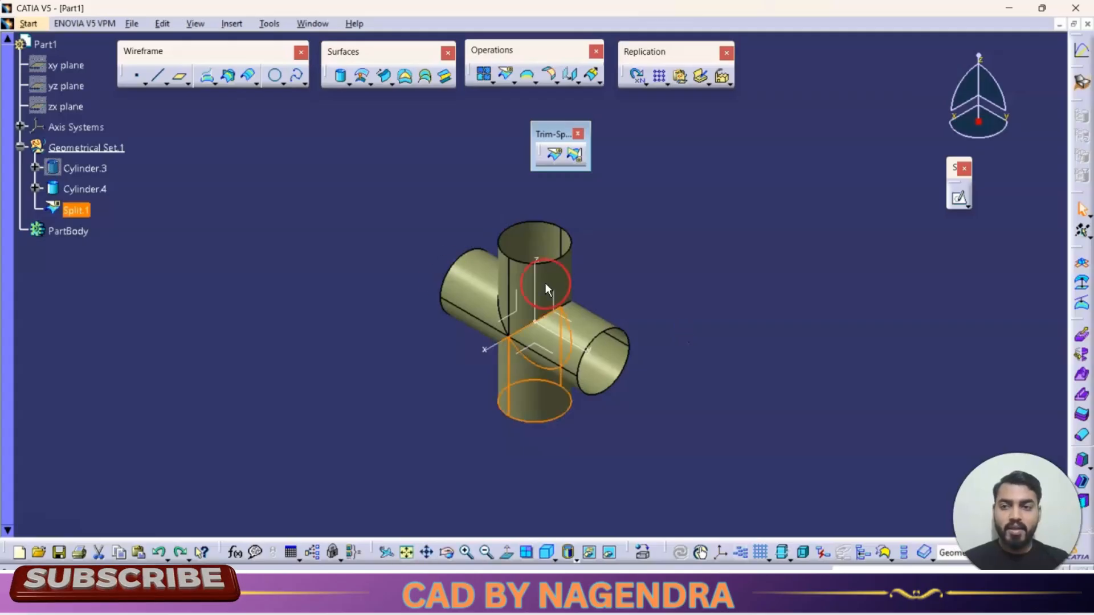
right_click(80, 210)
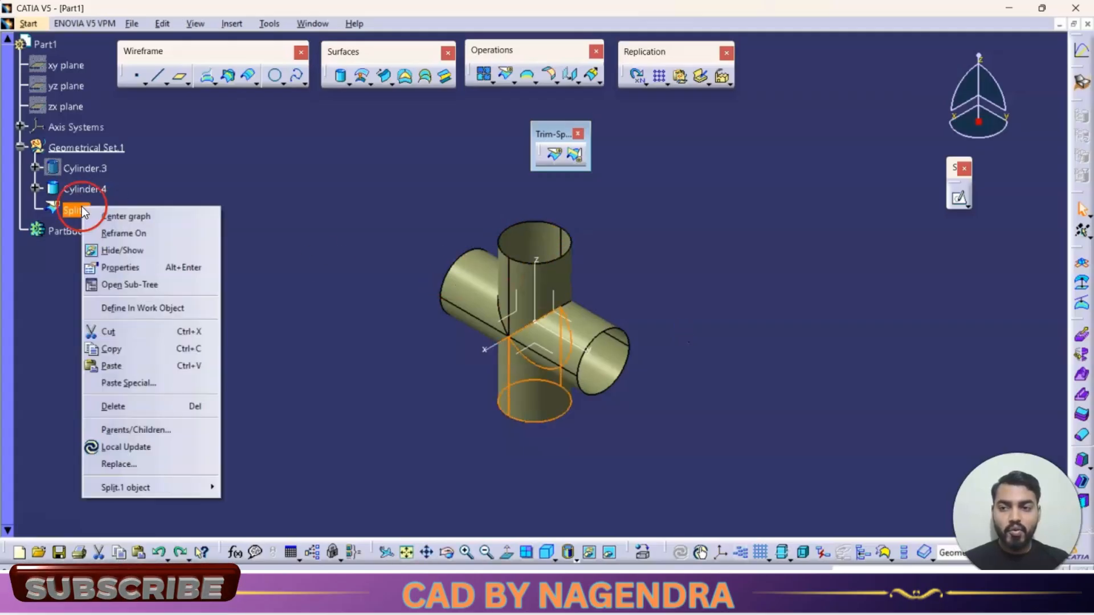
left_click(138, 407)
left_click(912, 368)
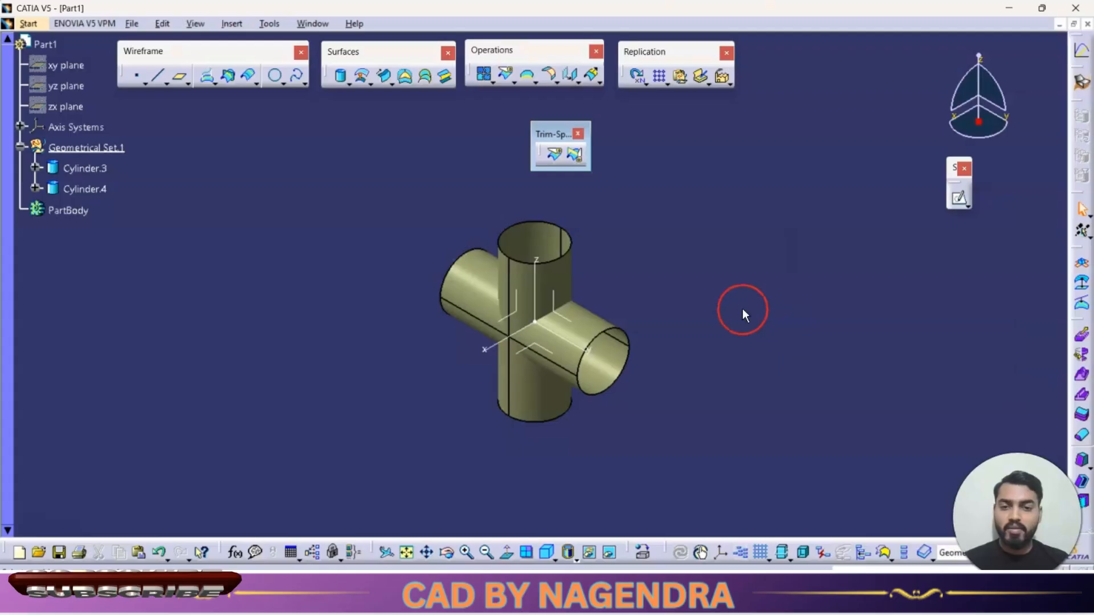
middle_click_drag(713, 315, 717, 292, "ctrl")
middle_click_drag(624, 241, 734, 294)
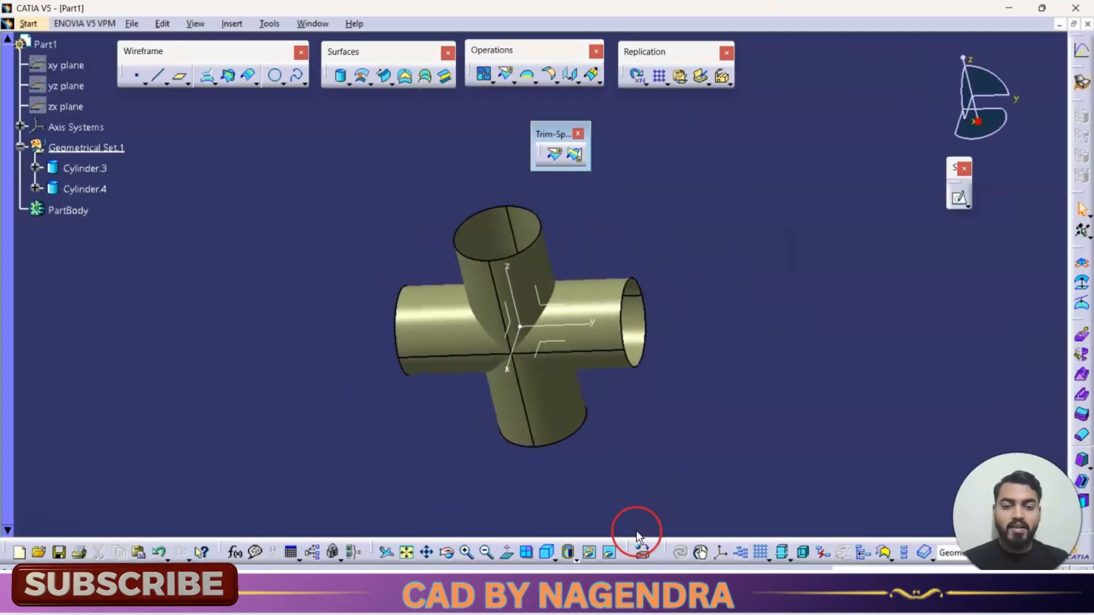
- Set up a Standard-mode trim between the vertical and horizontal cylinders in isometric view and preview the result
left_click(547, 551)
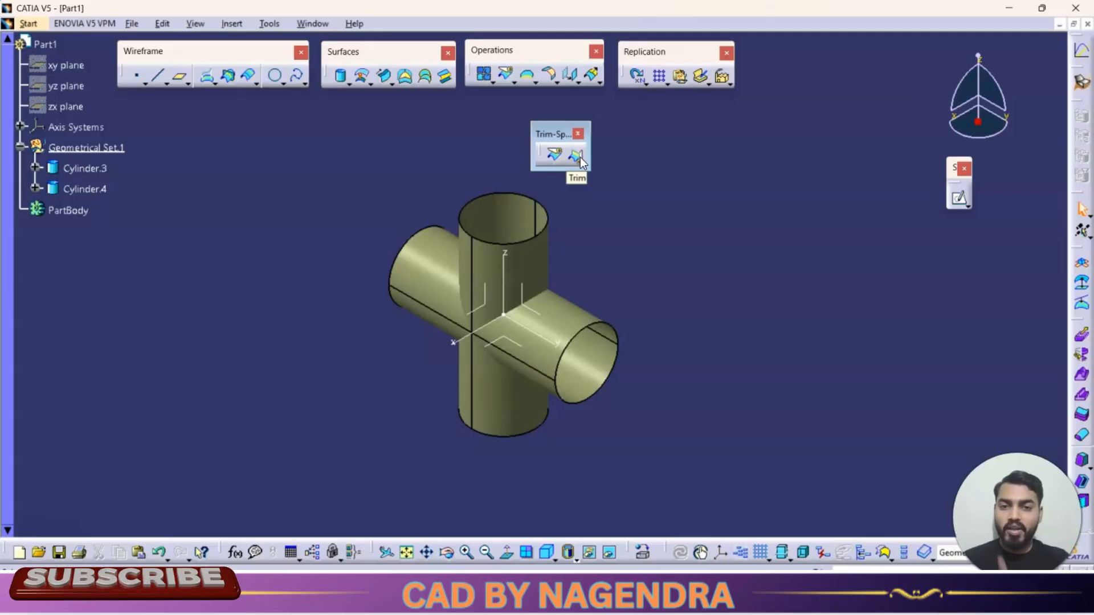
left_click(580, 157)
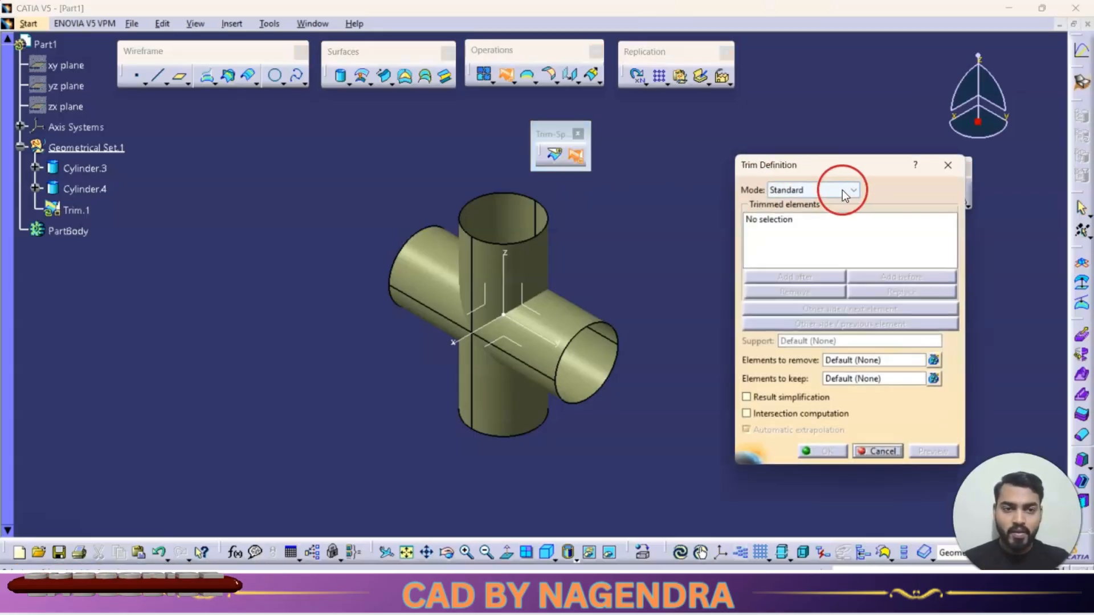
left_click_drag(853, 173, 823, 151)
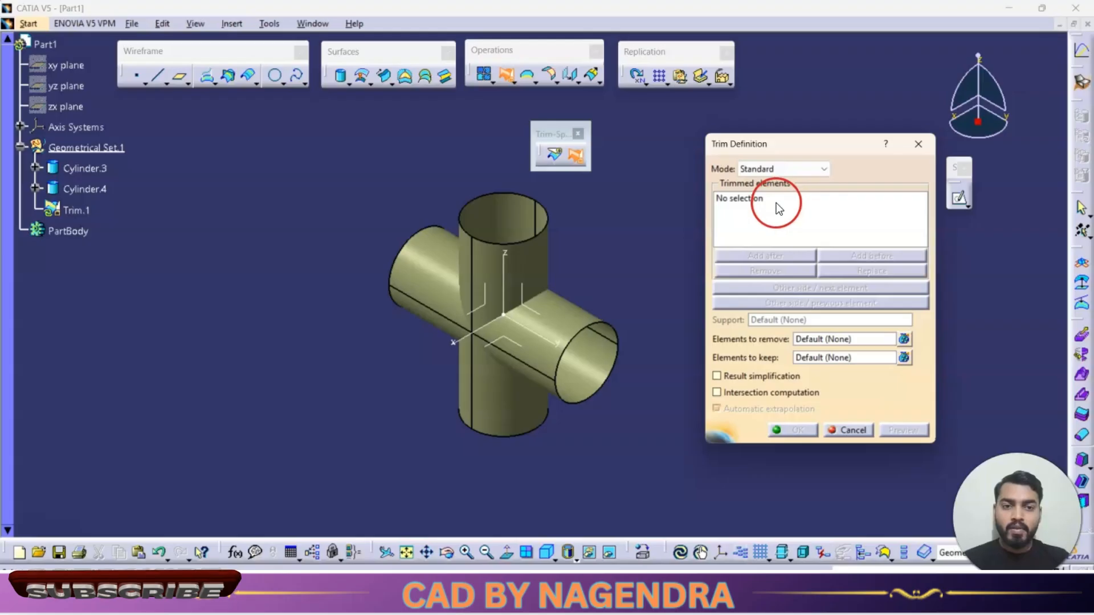
left_click(777, 201)
left_click(533, 250)
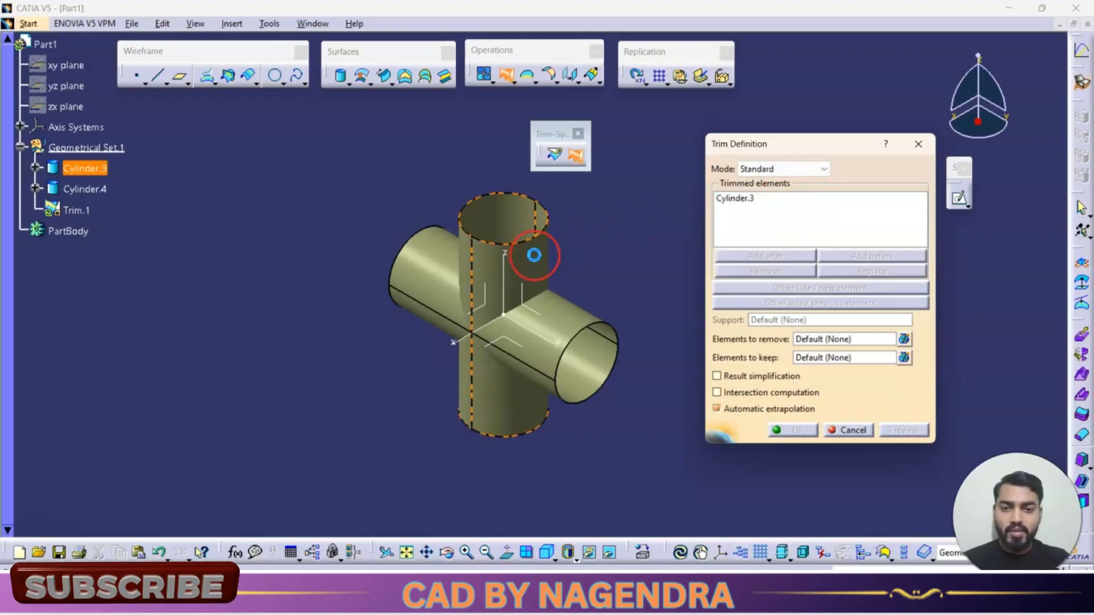
left_click(590, 310)
left_click(906, 431)
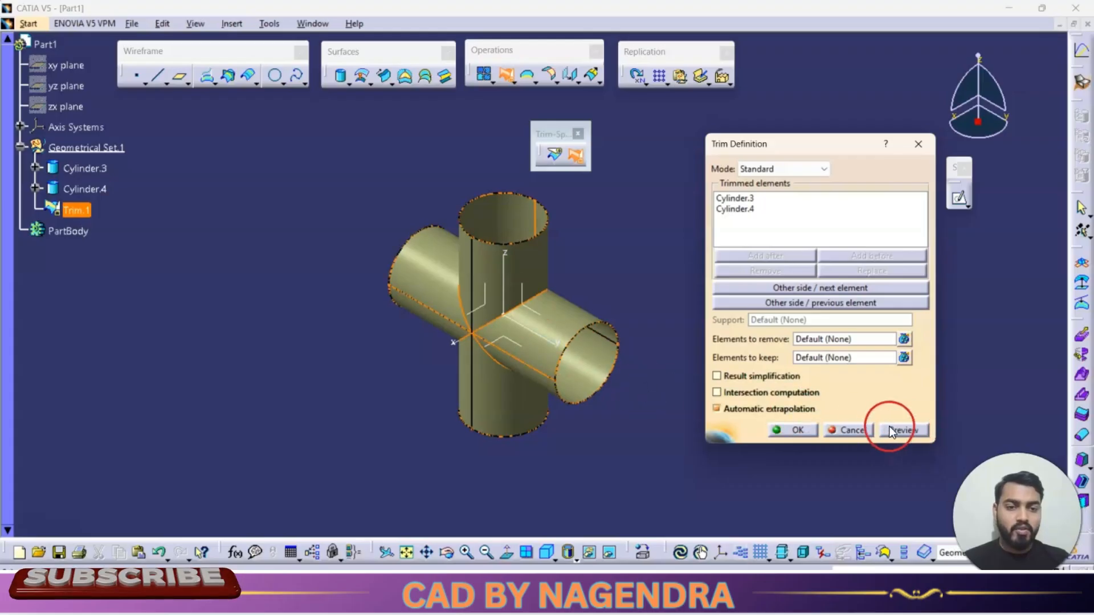
left_click(896, 429)
- Cycle through the kept sides of both trimmed cylinders, ending with the vertical cylinder's upper and lower portions retained
middle_click_drag(616, 442, 609, 346)
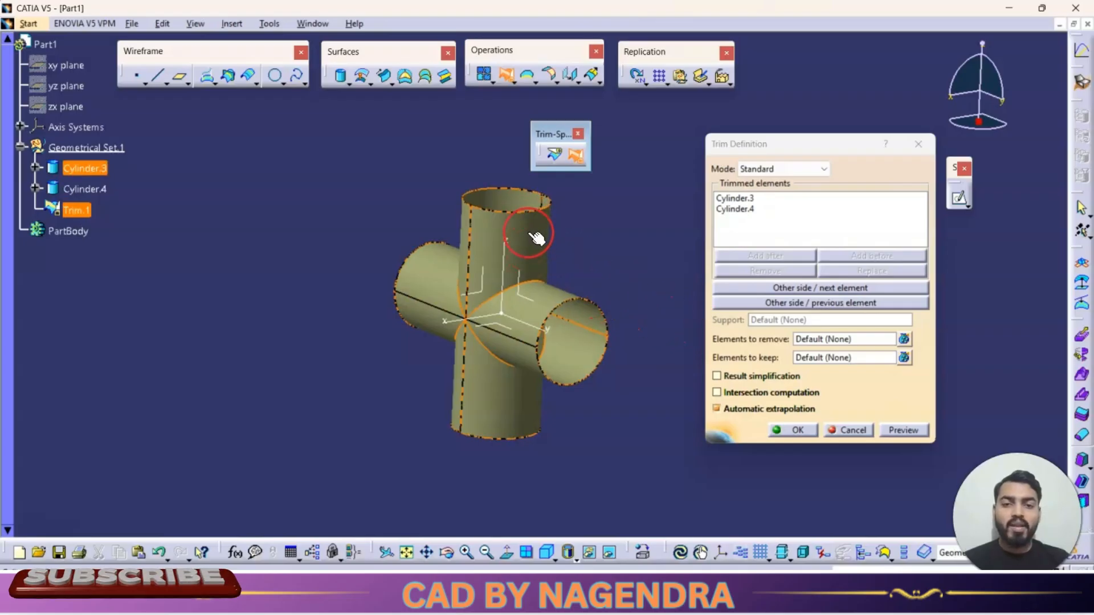
left_click(811, 286)
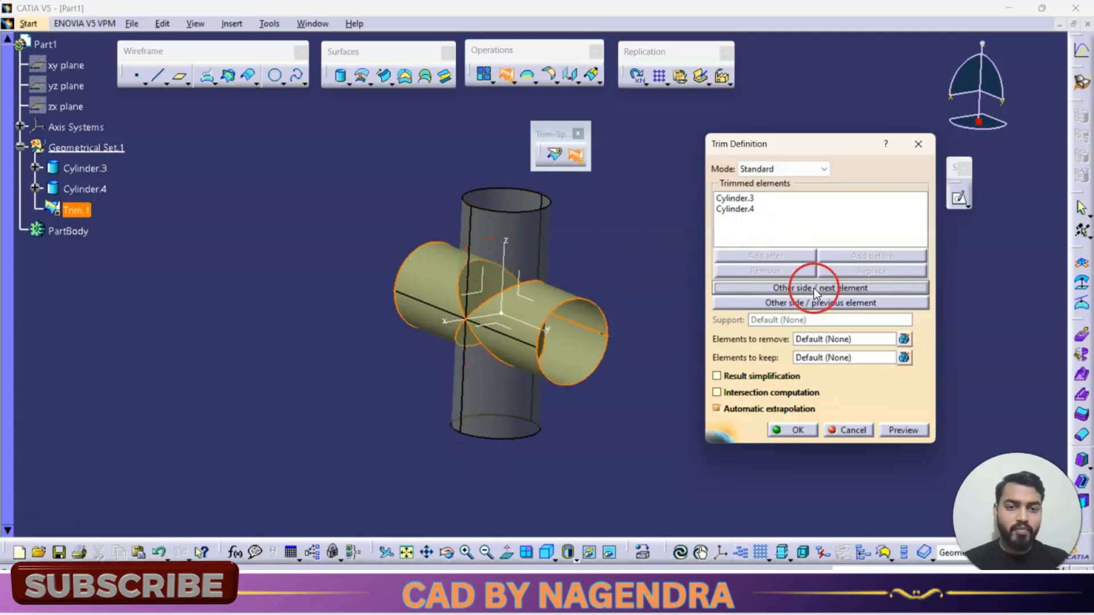
left_click(840, 305)
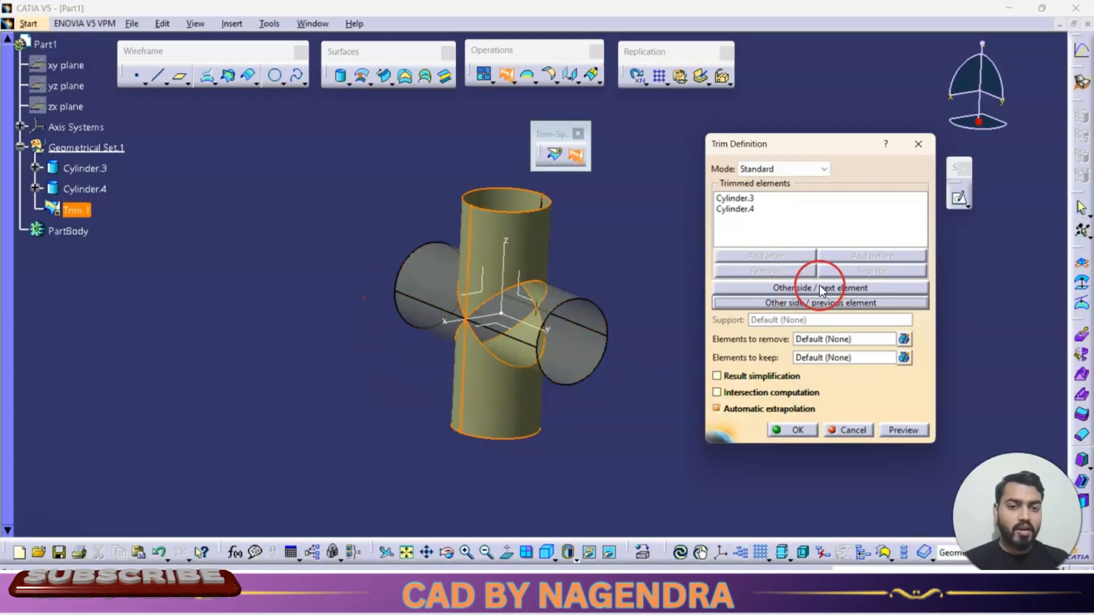
left_click(822, 290)
middle_click_drag(370, 301, 542, 329)
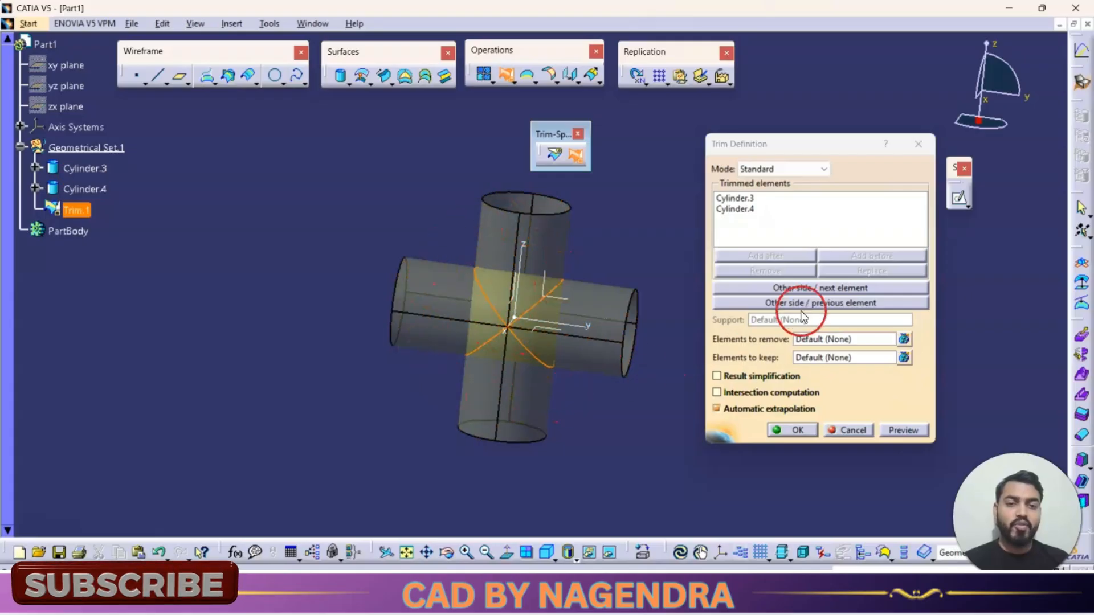
left_click(806, 288)
middle_click_drag(571, 323, 511, 312)
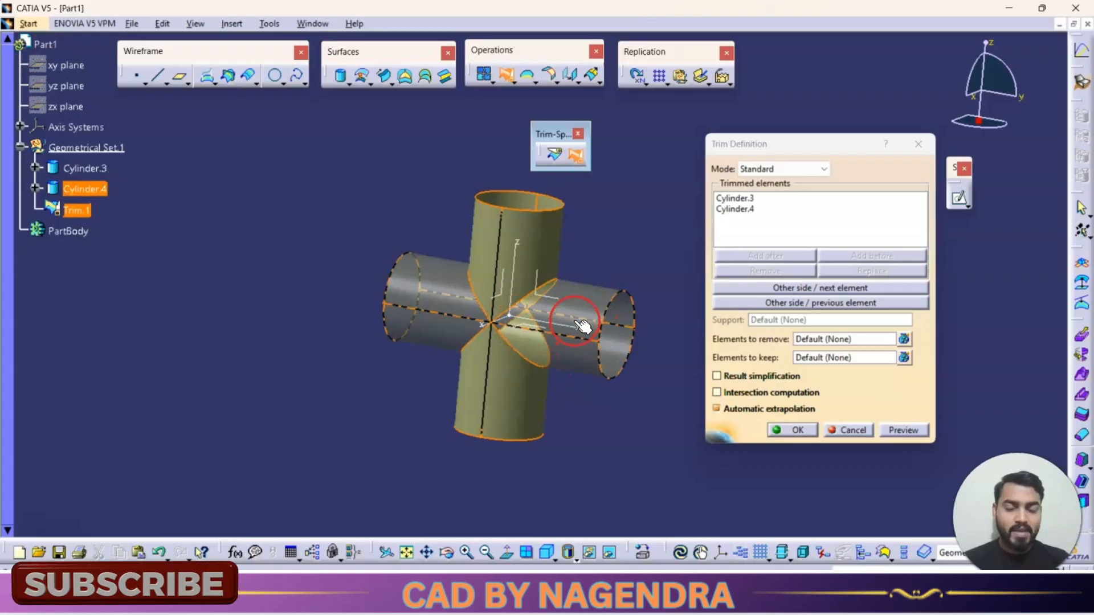
- Accept the trim, dismiss the multi-result management options, and inspect the resulting surfaces from different angles
left_click(781, 430)
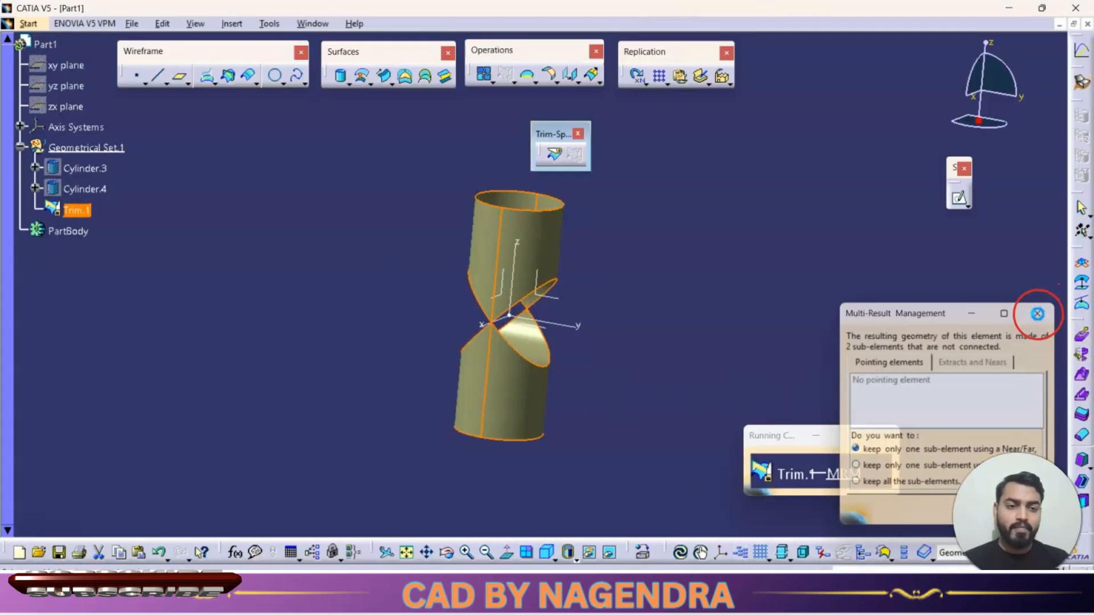
left_click(1035, 313)
middle_click_drag(659, 262, 511, 265)
middle_click_drag(603, 286, 679, 283)
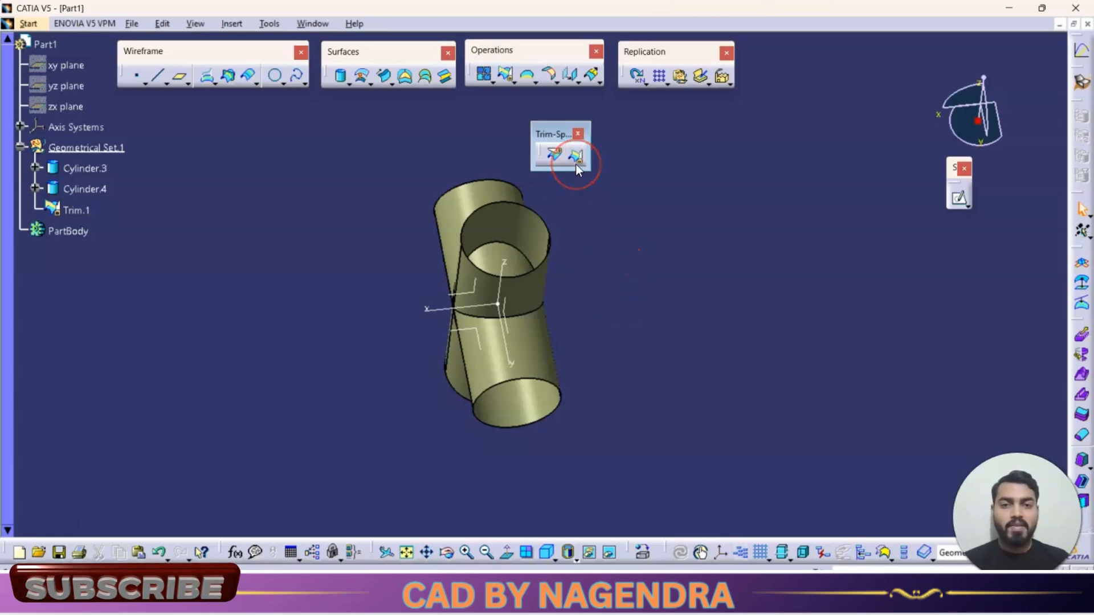
- Put away the floating Trim-Split tools, restore the isometric view, and detach the Extracts tool group into the workspace
left_click(579, 135)
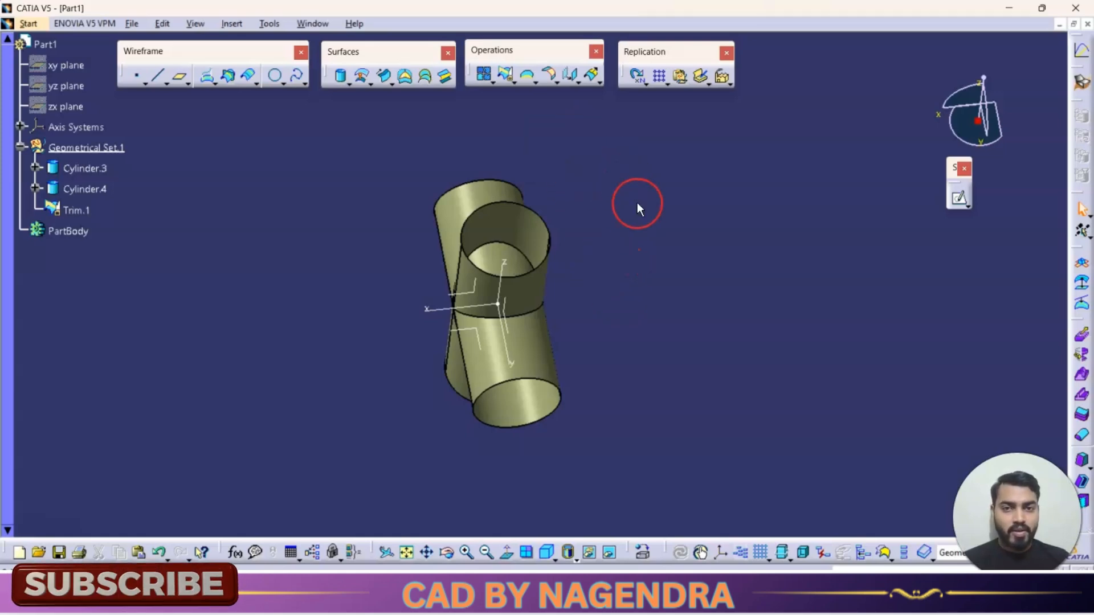
left_click(547, 552)
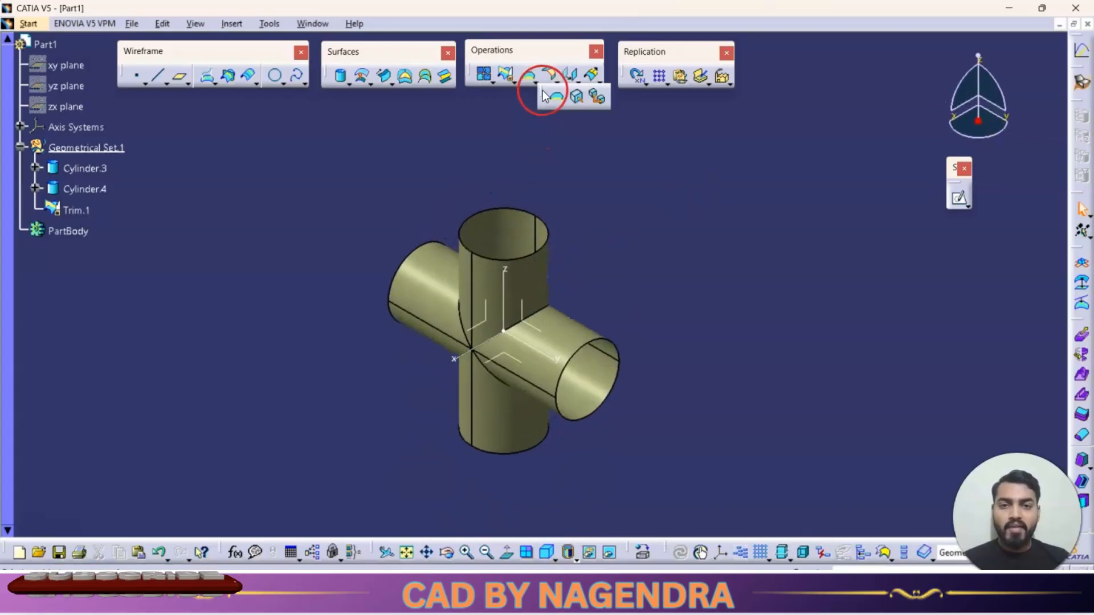
left_click_drag(542, 90, 597, 111)
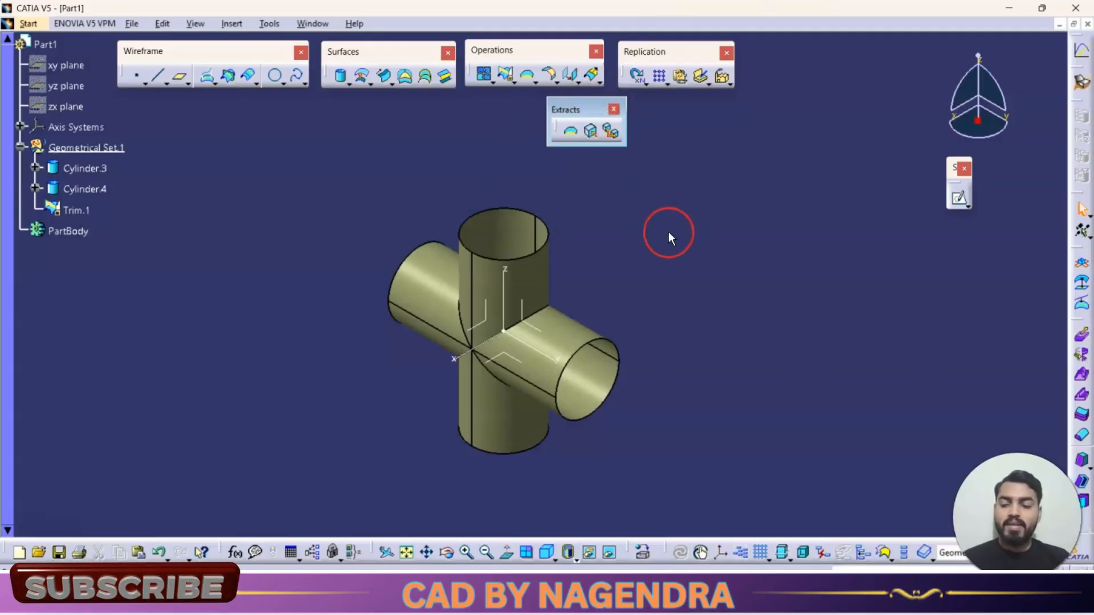
- Close Part1 without saving and create a new part in the Generative Shape Design workbench
left_click(1087, 23)
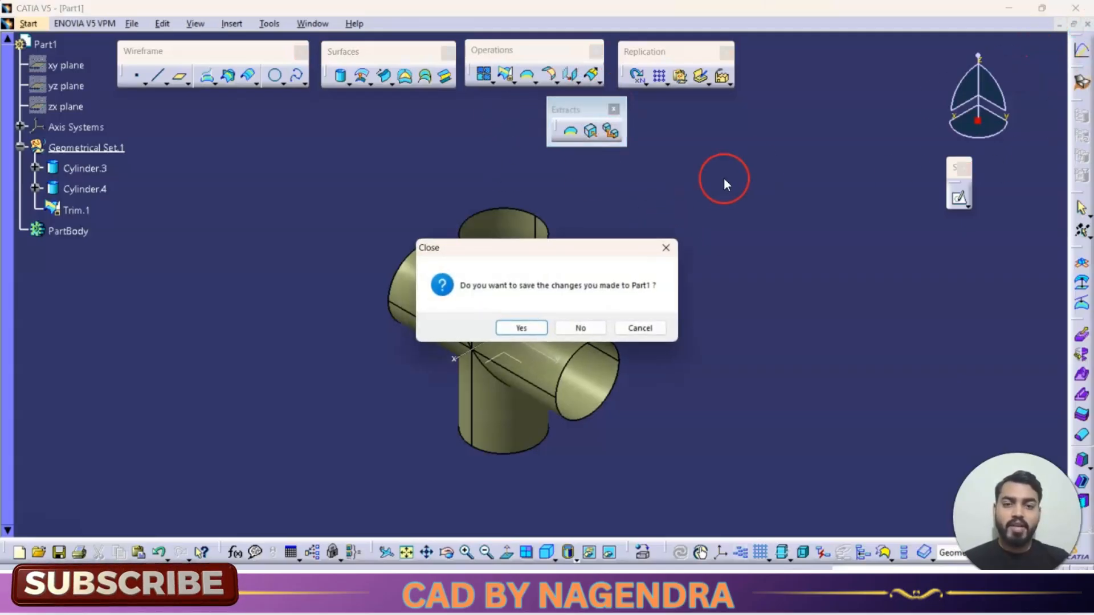
left_click(601, 323)
left_click(13, 23)
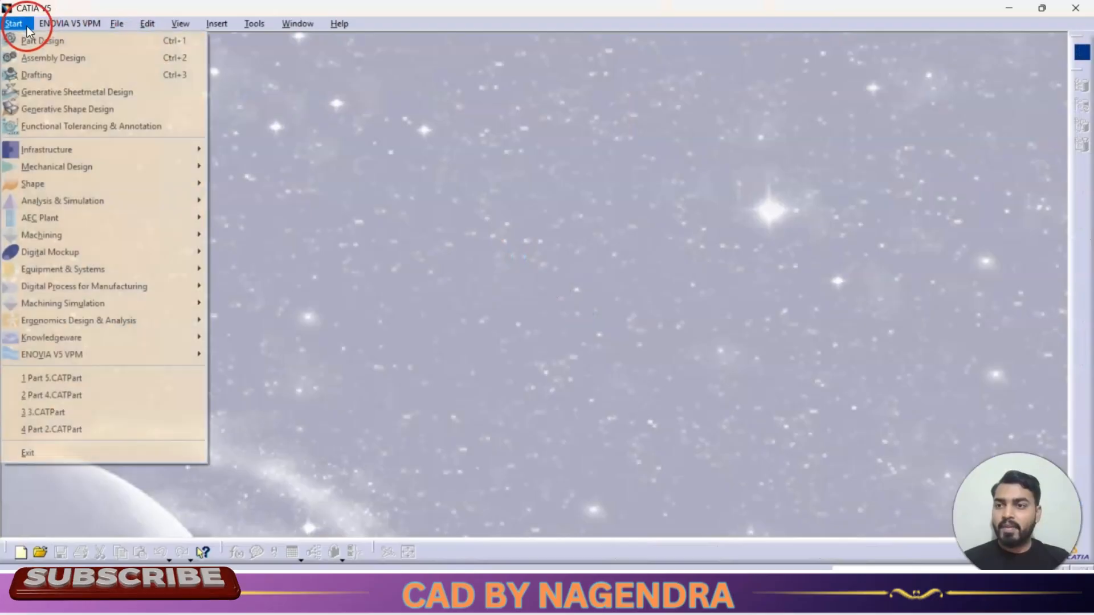
left_click(80, 108)
left_click(349, 212)
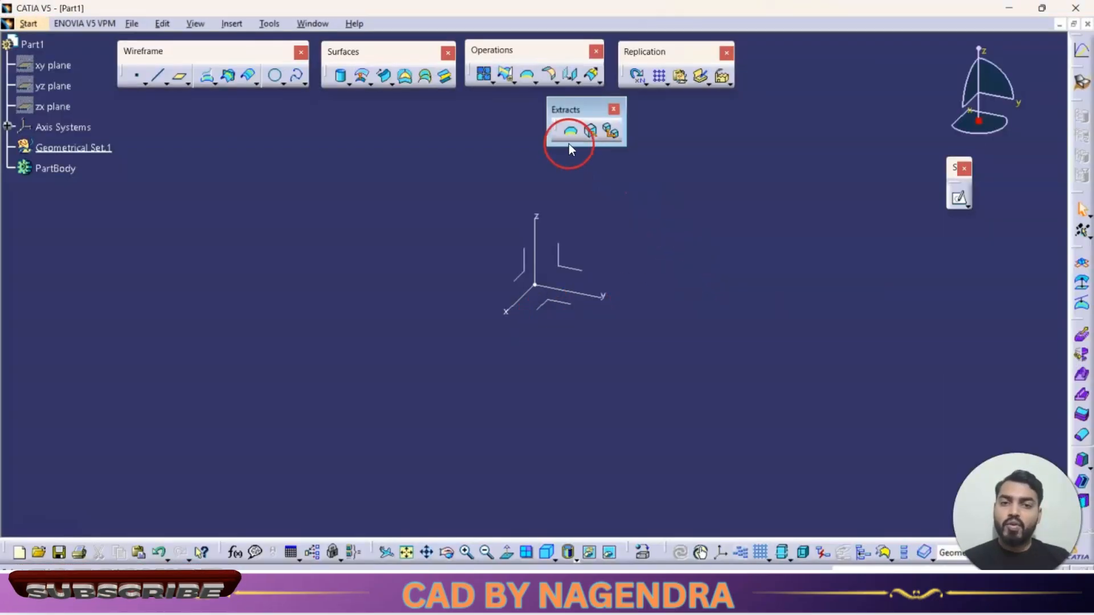
- Sketch a rectangle centred on the origin in the yz plane and return to the 3D surface workspace
left_click(583, 283)
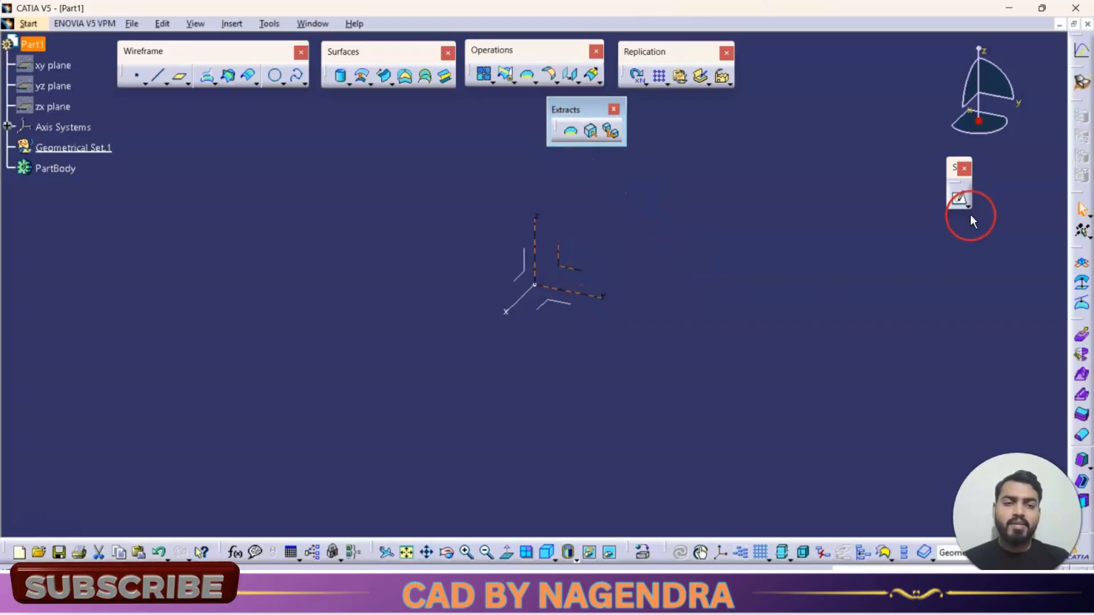
left_click(958, 201)
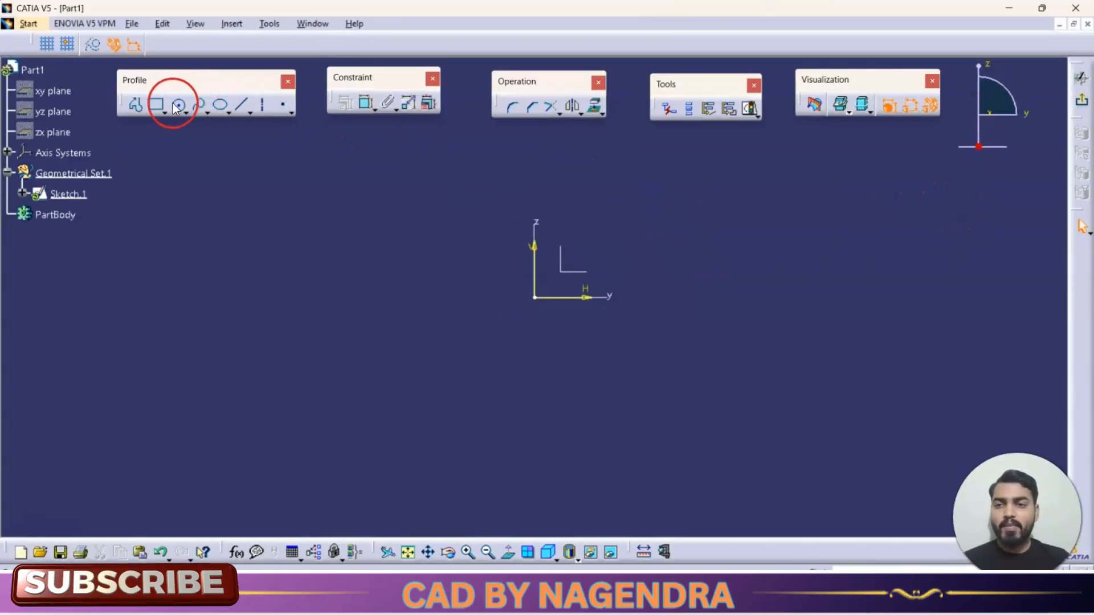
left_click(165, 111)
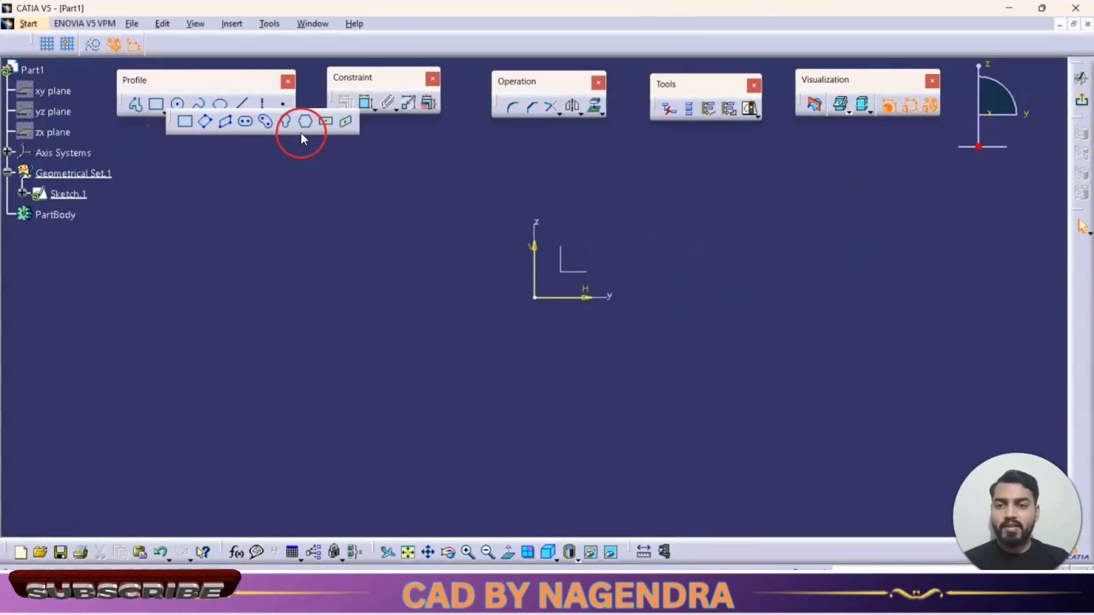
left_click(535, 297)
left_click(669, 385)
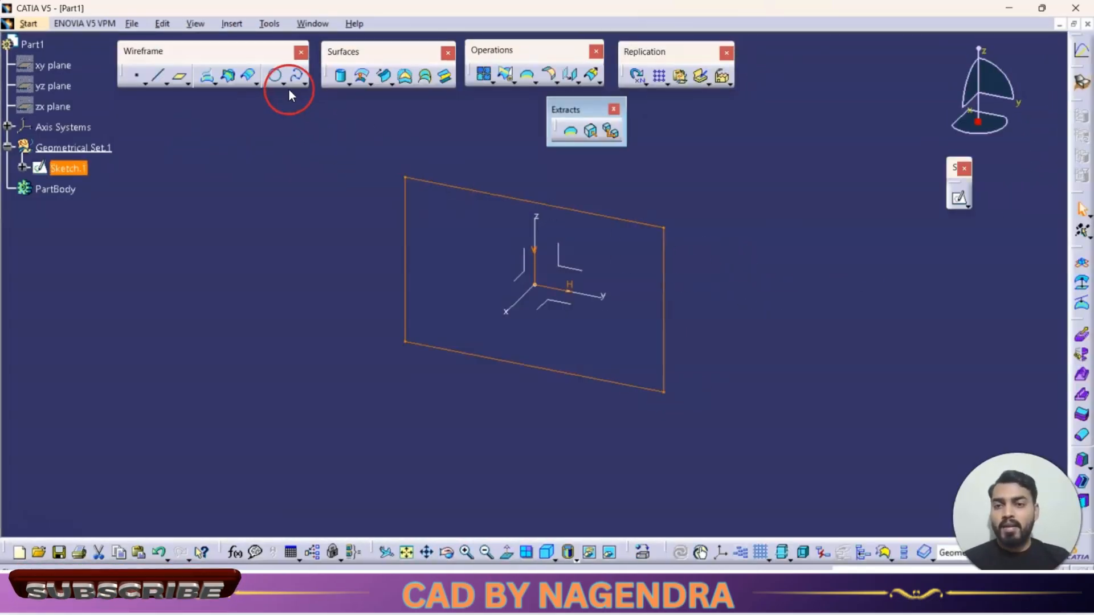
- Extrude the rectangle sketch into a four-sided surface frame and hide the source sketch
left_click(348, 82)
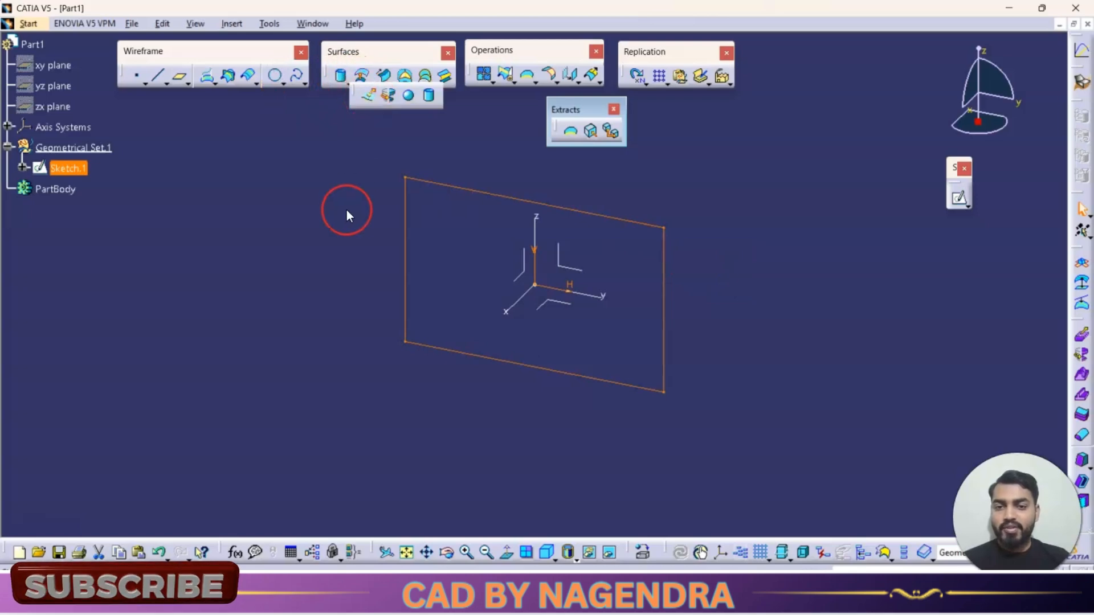
left_click(779, 346)
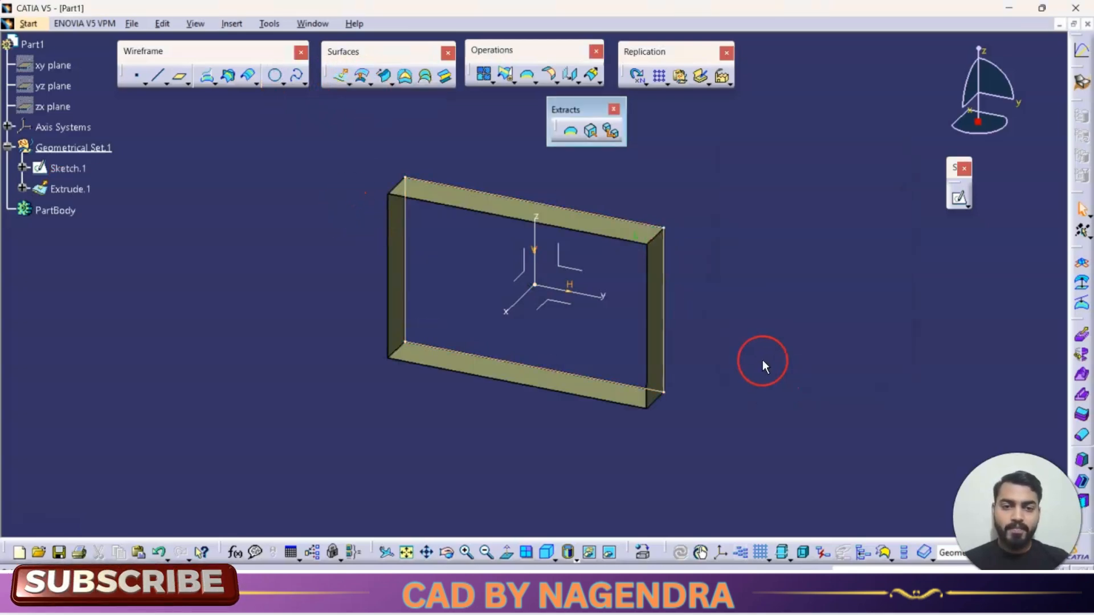
right_click(674, 296)
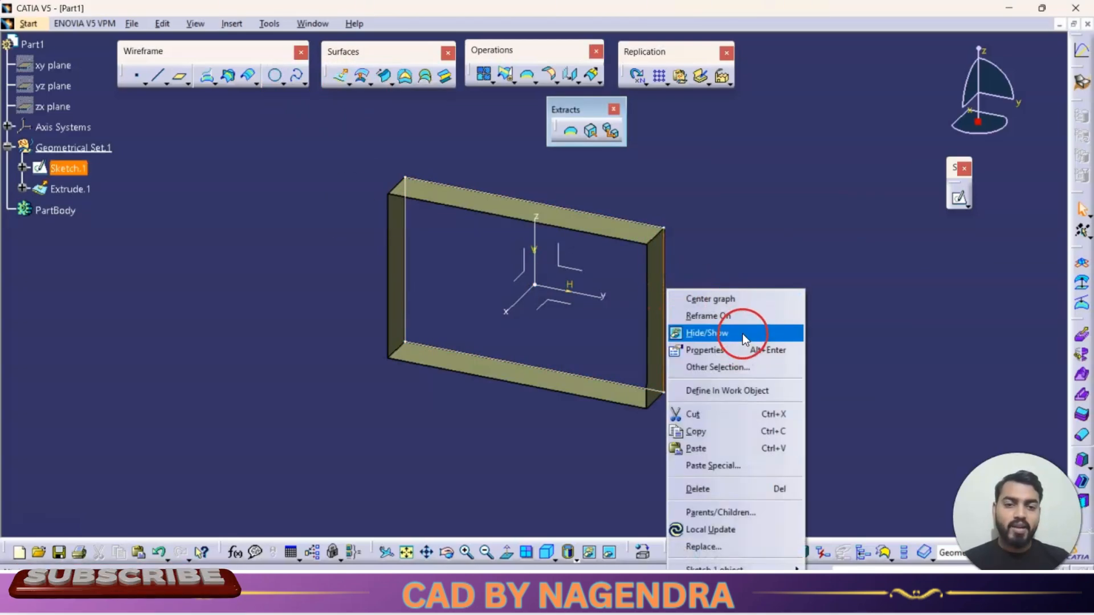
left_click(742, 334)
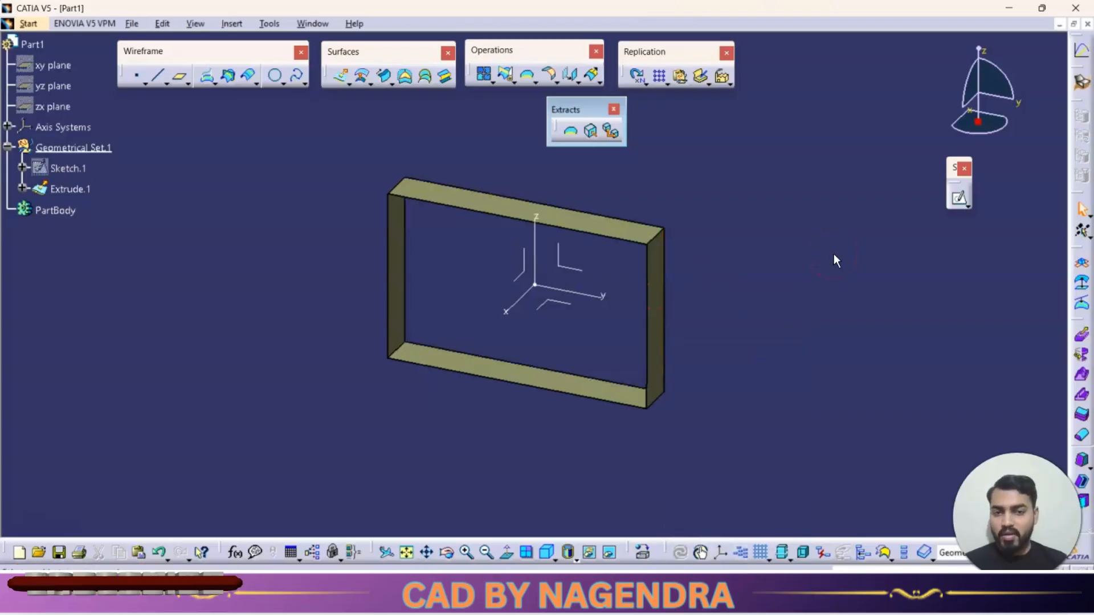